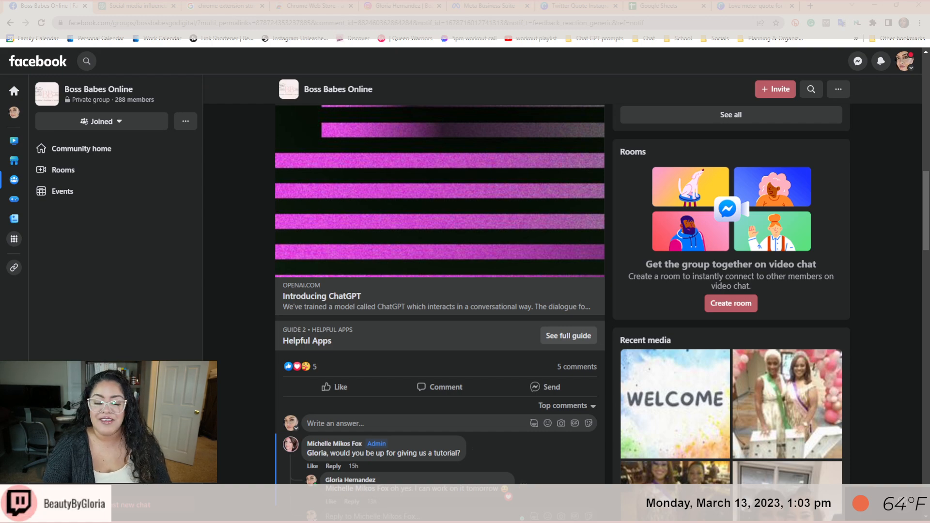
- Look over the ChatGPT post and its comments in the Facebook group, and switch to the "Love meter quote for IG Story" design in Canva
scroll(439, 290, "down", 3)
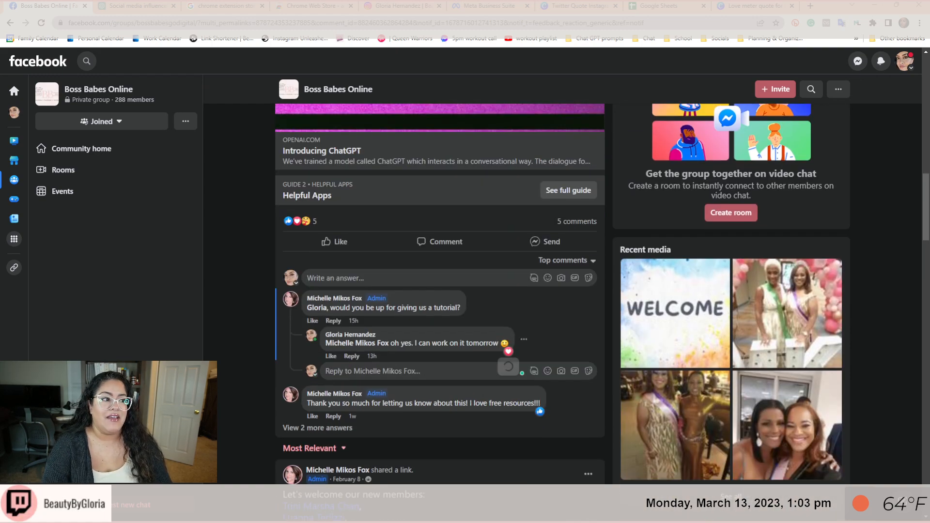
scroll(439, 291, "up", 6)
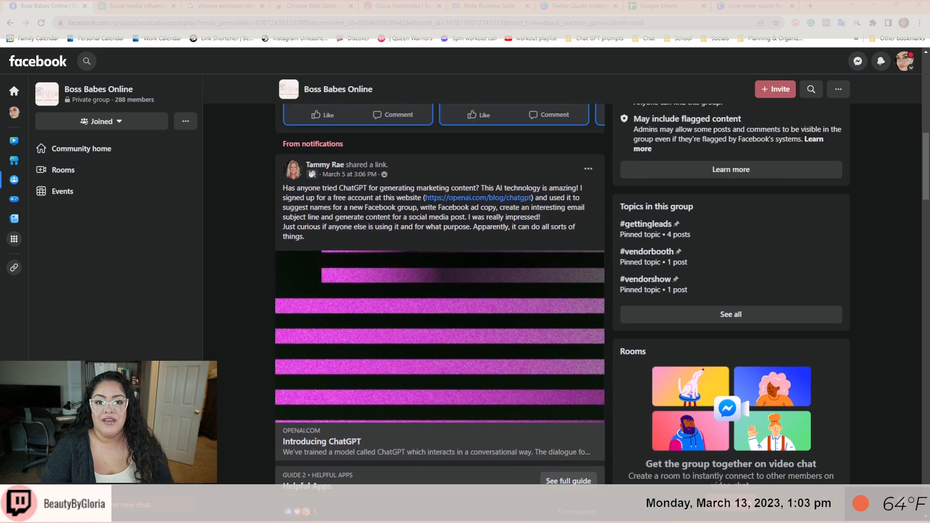
left_click(754, 7)
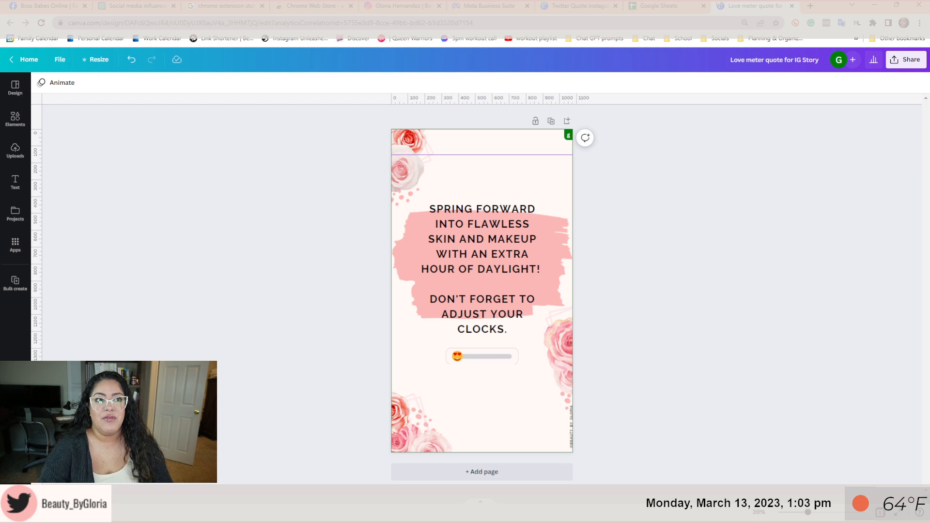
- View the quote pages of the "Twitter Quote Instagram Template (Instagram Reel)" design one by one, ending at the Father's Day skincare quote
left_click(566, 5)
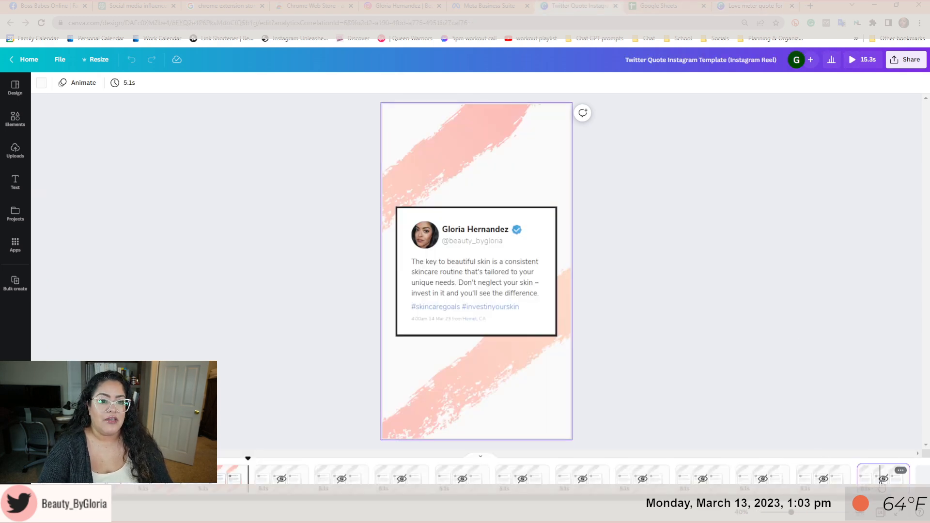
key("Left")
key("Left")
key("Left")
key("Left")
key("Left")
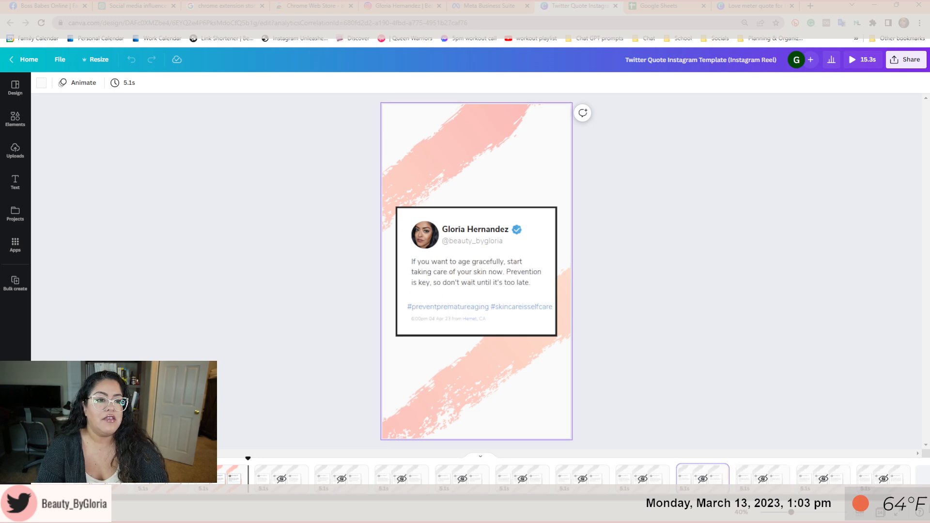
key("Left")
key("Left")
key("Left")
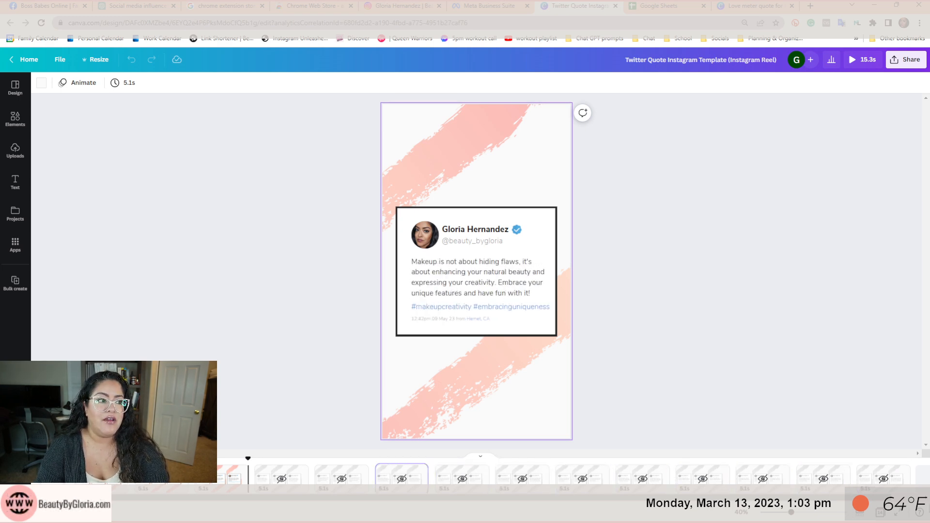
key("Left")
key("Left")
key("Left")
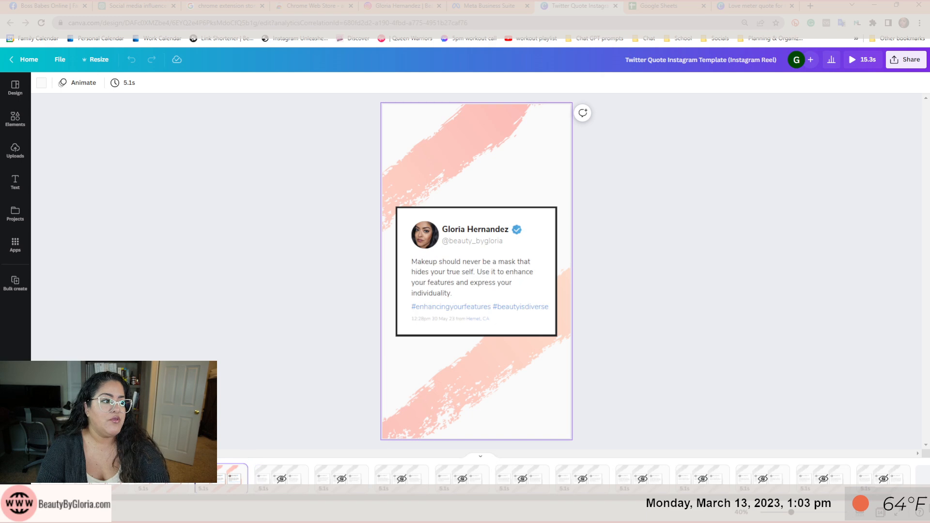
key("Left")
key("Left")
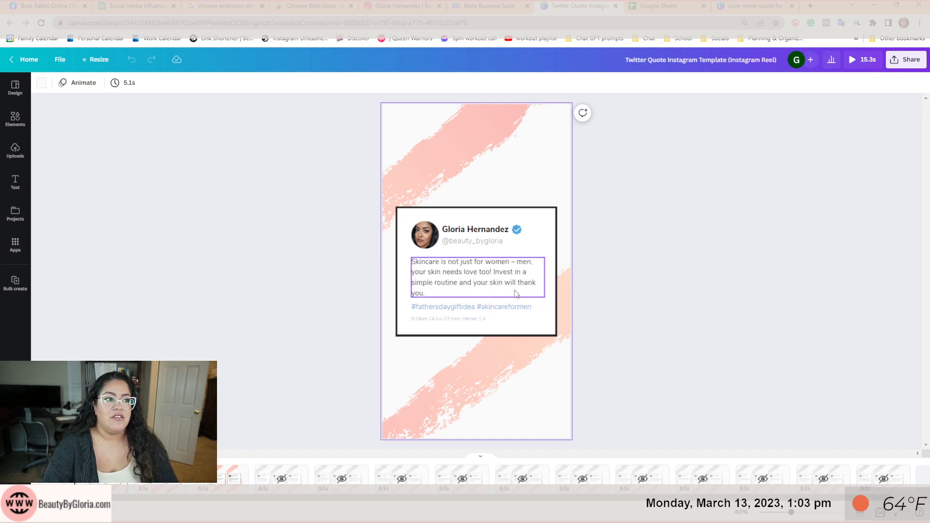
left_click(468, 282)
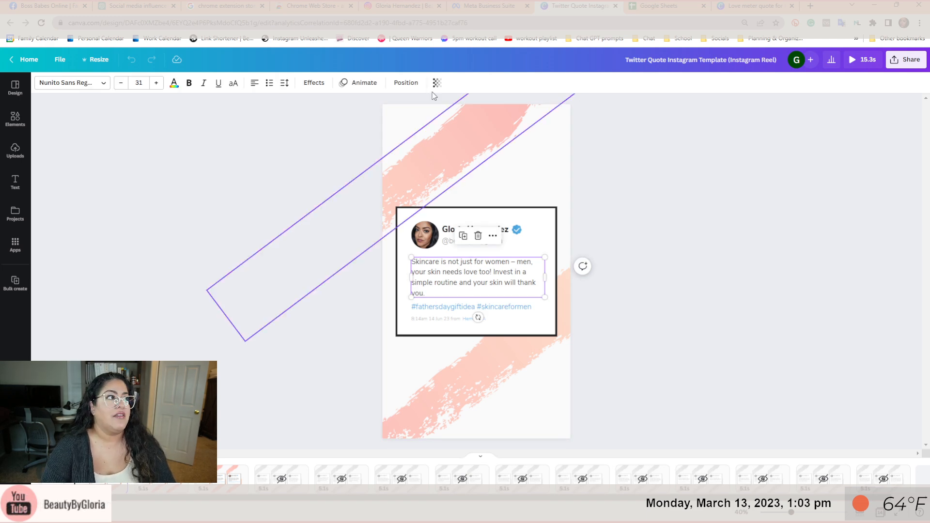
- Follow the openai.com link in the Facebook group's ChatGPT post, launch ChatGPT, and look through the AIPRM public prompts
left_click(36, 5)
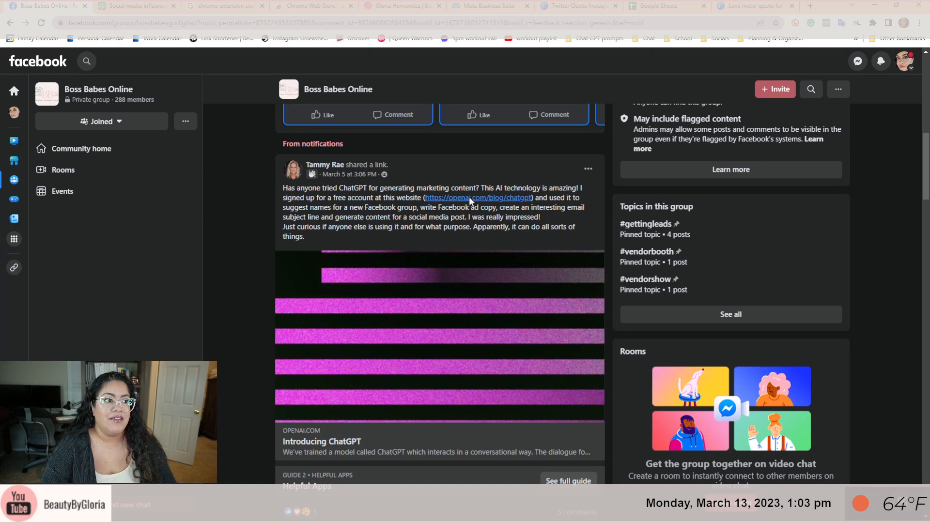
left_click(483, 205)
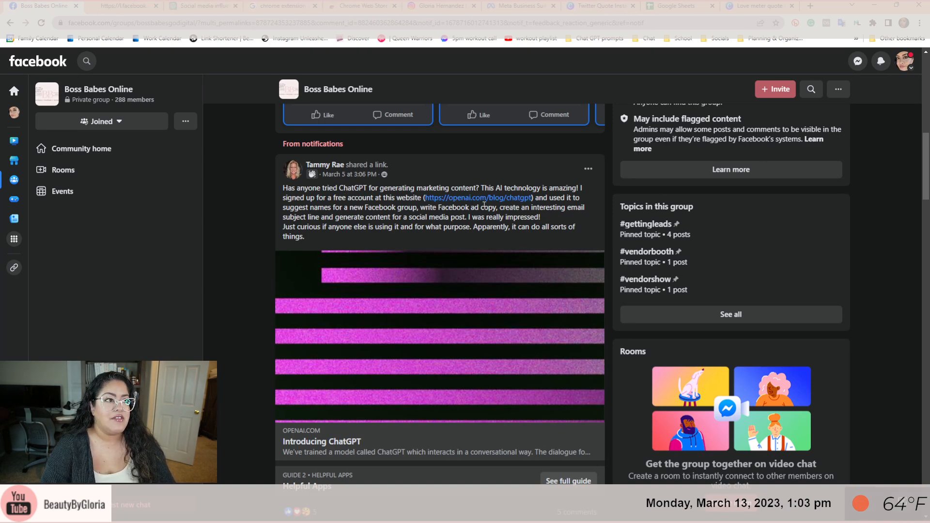
left_click(117, 6)
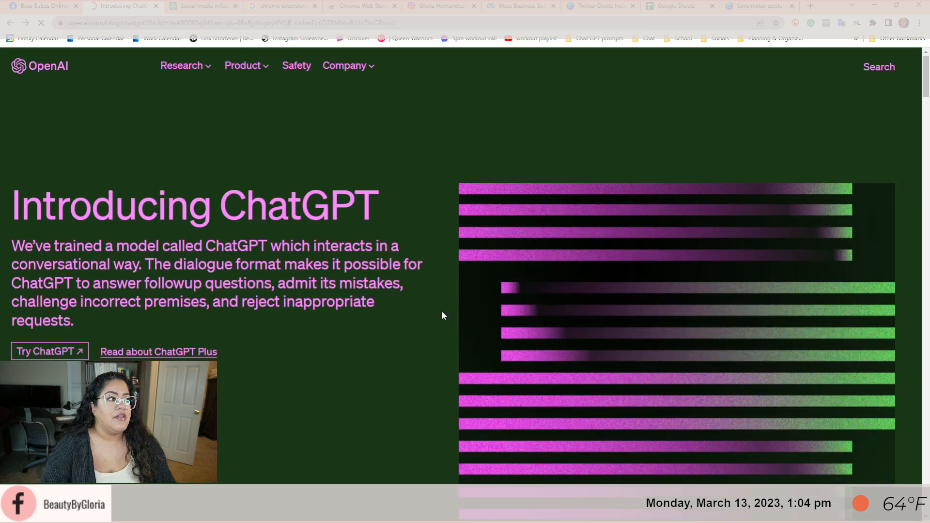
left_click(61, 355)
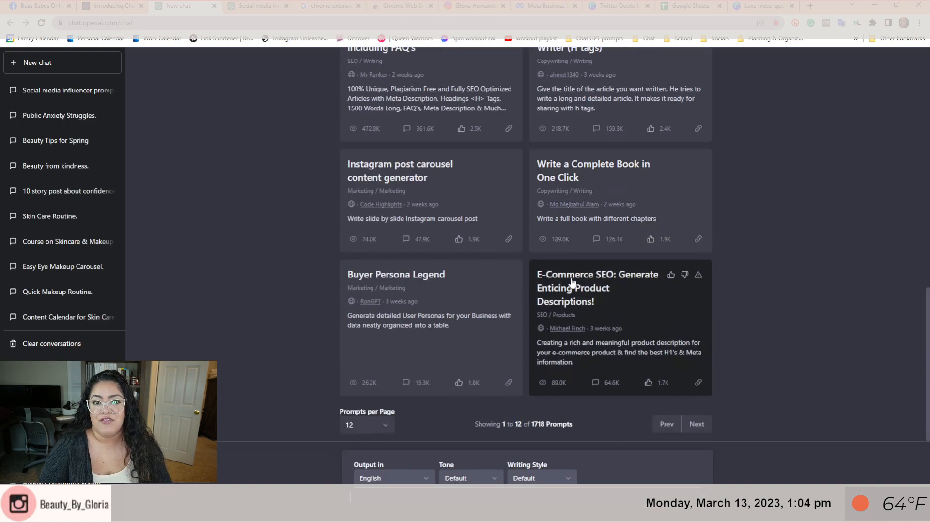
scroll(734, 349, "up", 5)
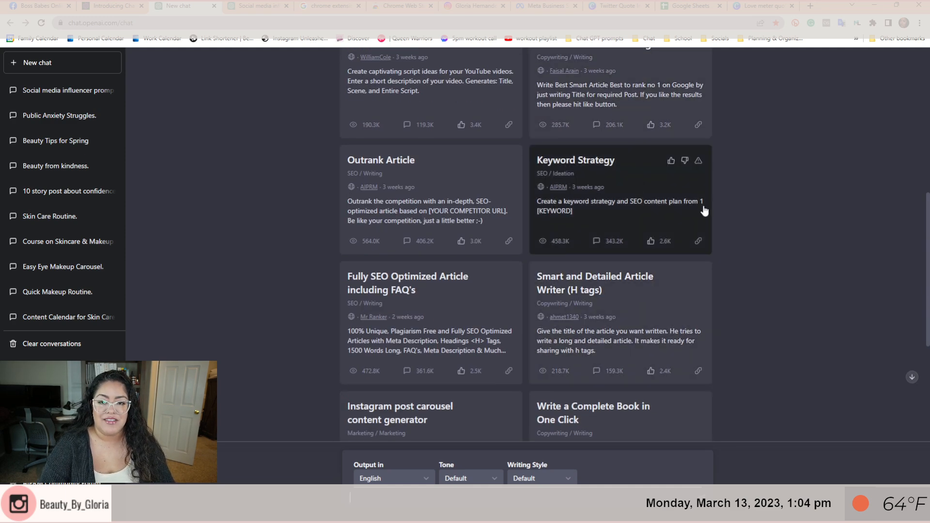
scroll(741, 208, "up", 4)
scroll(719, 231, "up", 4)
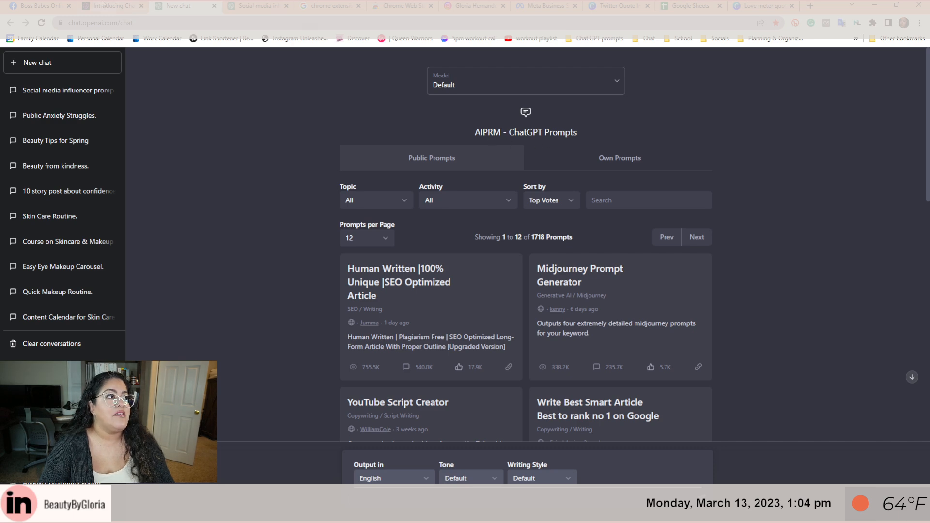
- Go to the Chrome Web Store and show the details of the AIPRM for ChatGPT extension
left_click(102, 4)
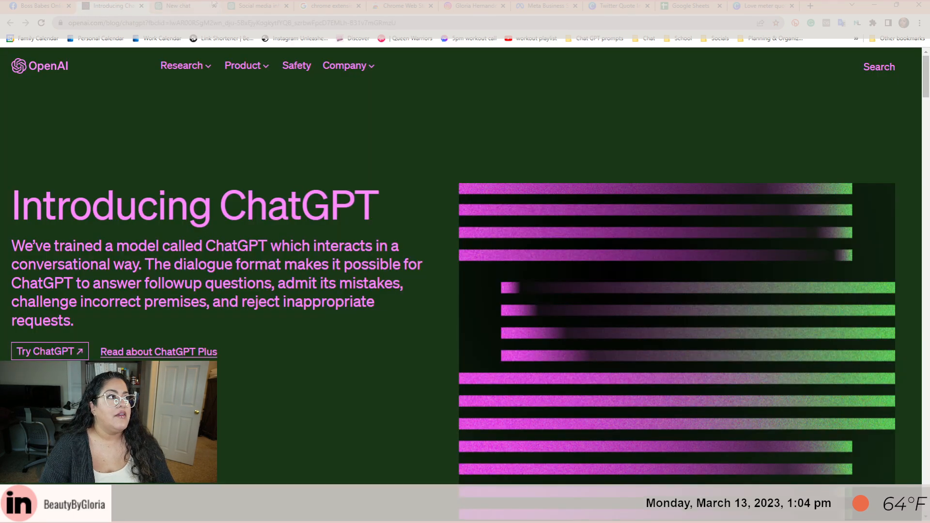
left_click(236, 5)
left_click(326, 3)
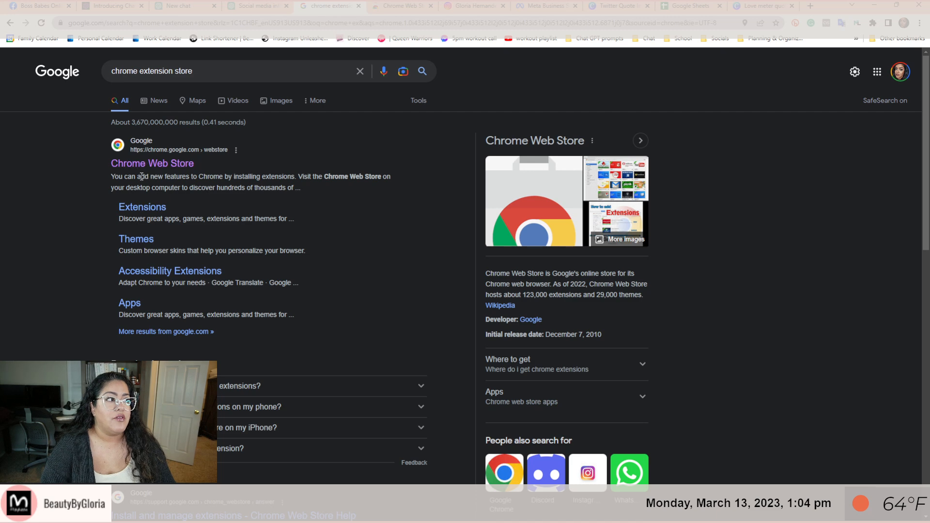
left_click(394, 5)
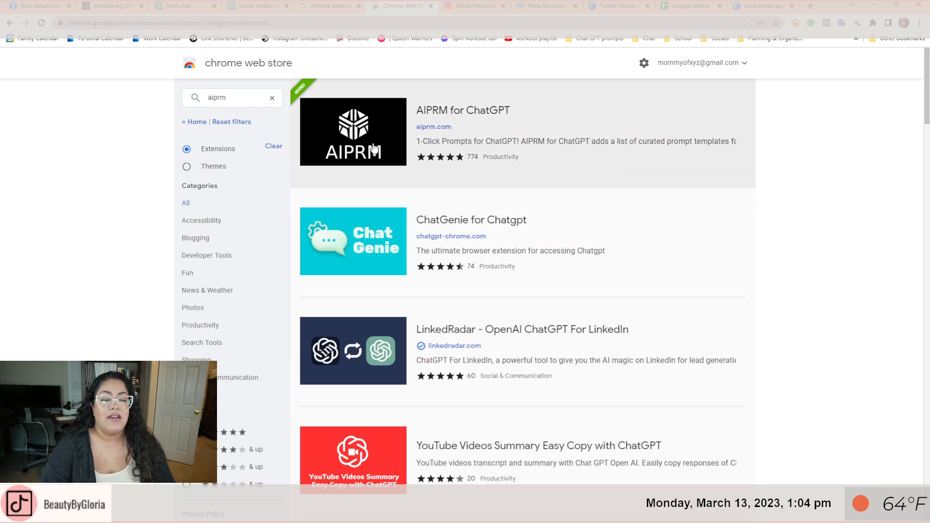
left_click(373, 148)
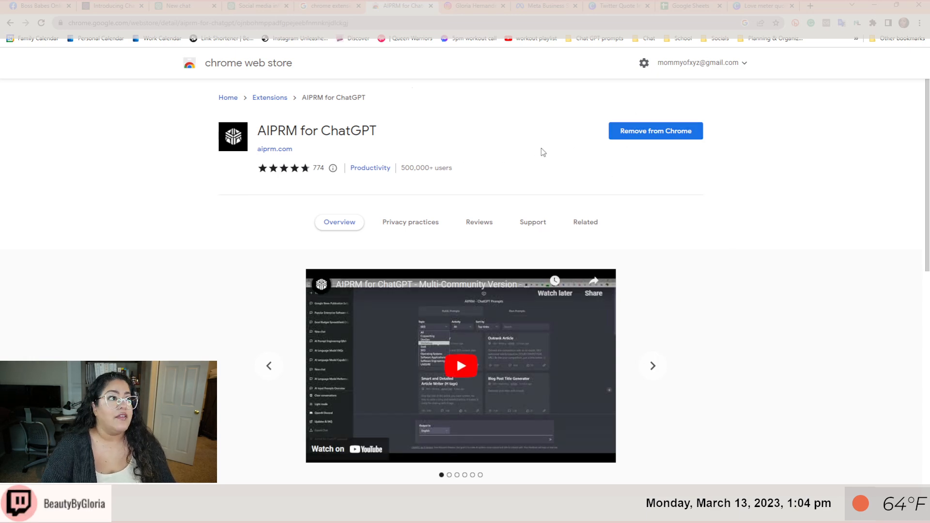
- Return to ChatGPT, search the AIPRM public prompts for "quote", and select the Social Media Quote Posts template
left_click(188, 5)
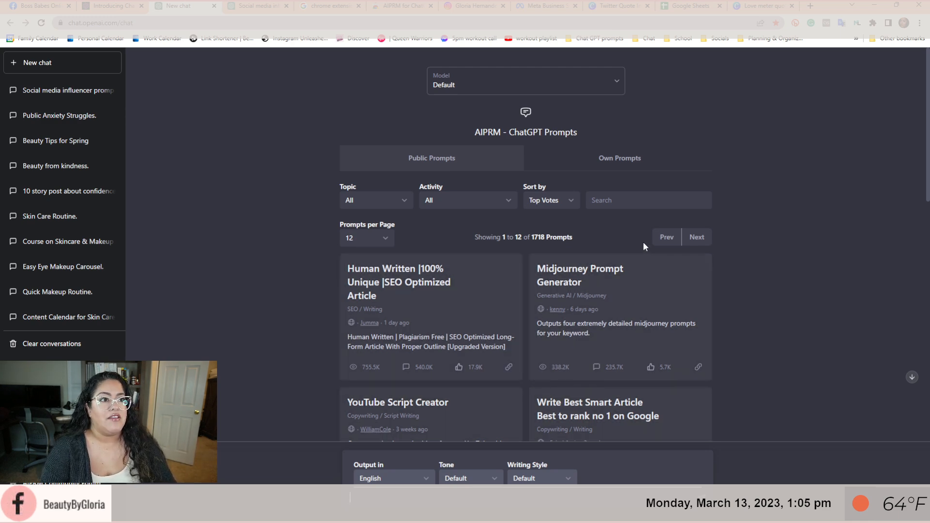
left_click(628, 200)
type("quote")
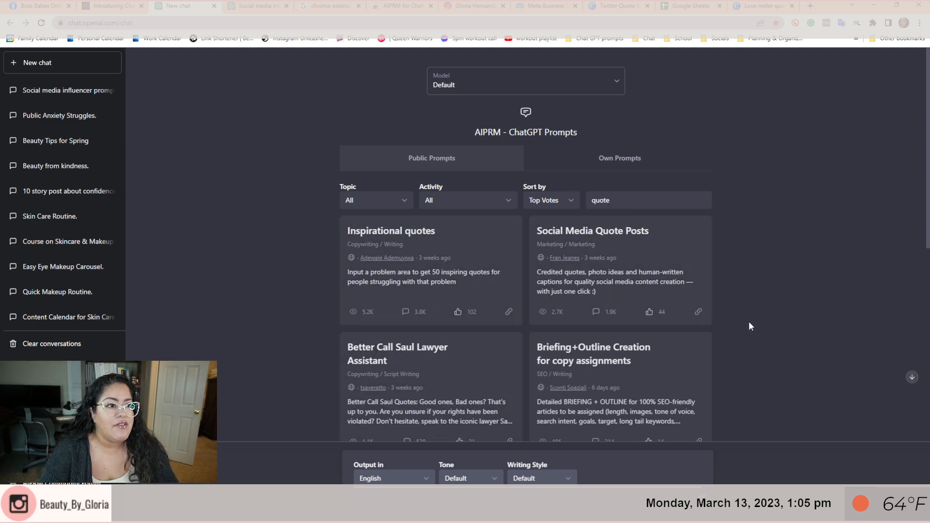
left_click(595, 236)
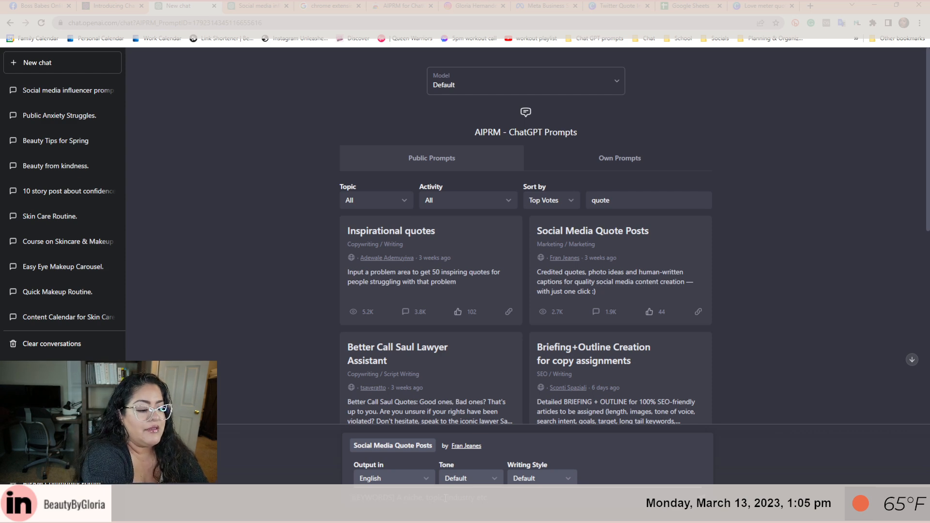
- Generate quote posts for the keywords "beauty, confidence, skincare, makeup" and review the quote, photograph search term and caption tables
type("beauty, confidence,")
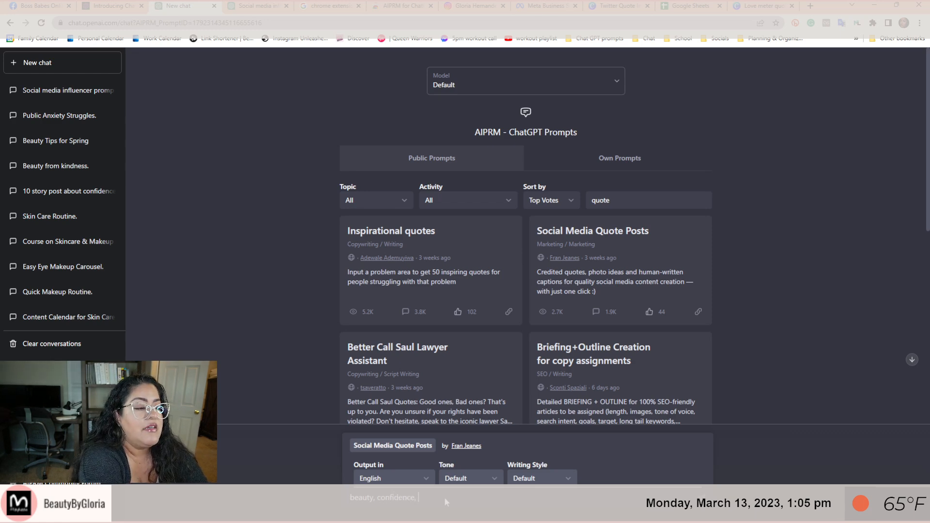
type("skincare, makeup")
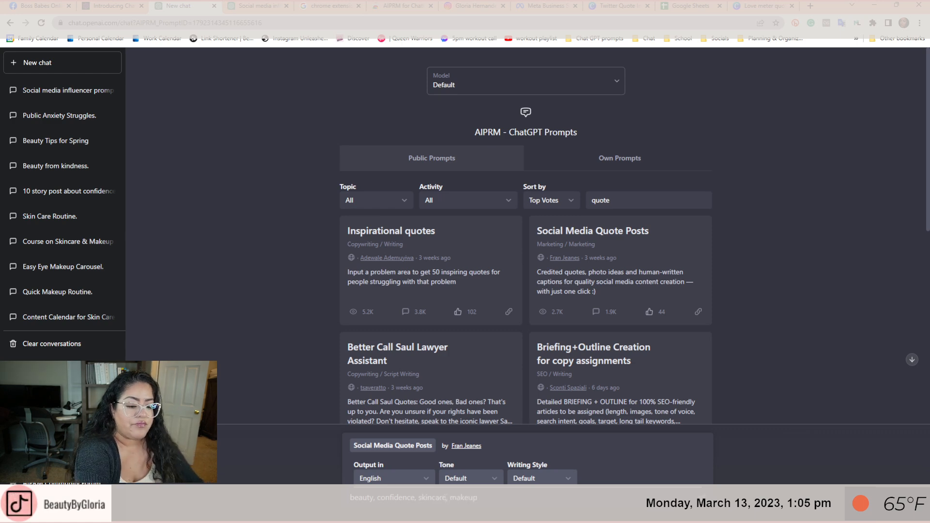
key("Return")
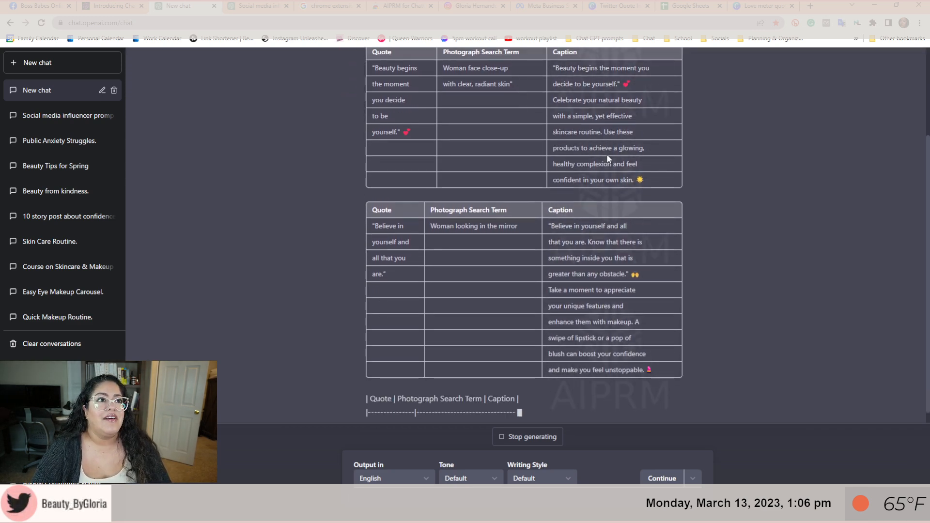
scroll(595, 152, "up", 2)
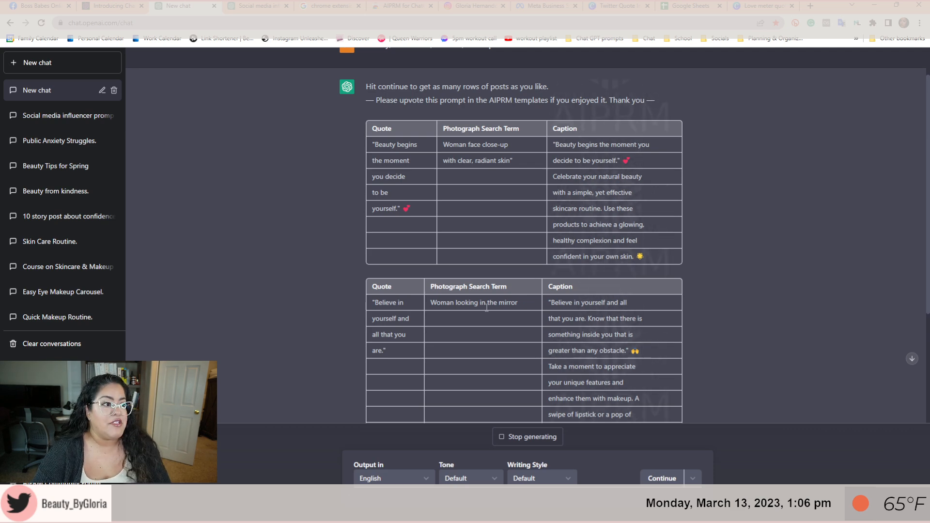
scroll(383, 310, "down", 3)
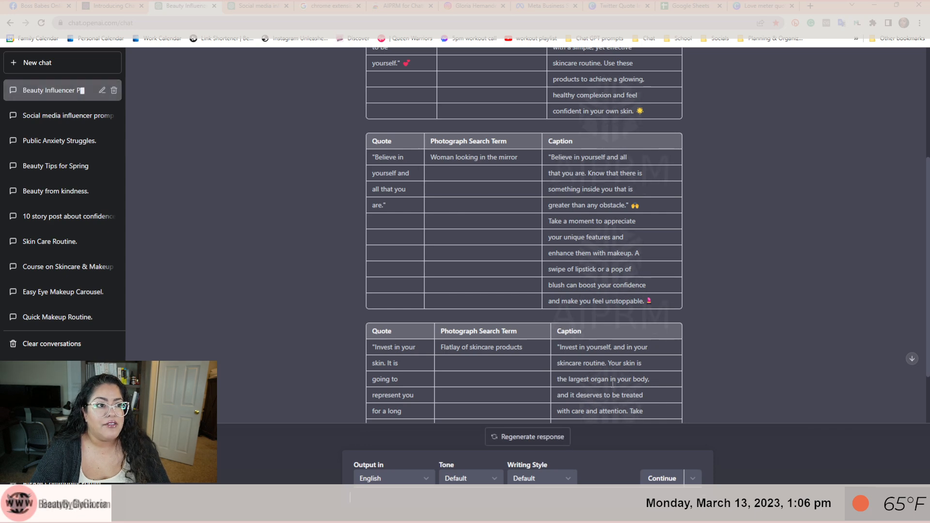
scroll(441, 392, "down", 1)
scroll(440, 388, "down", 2)
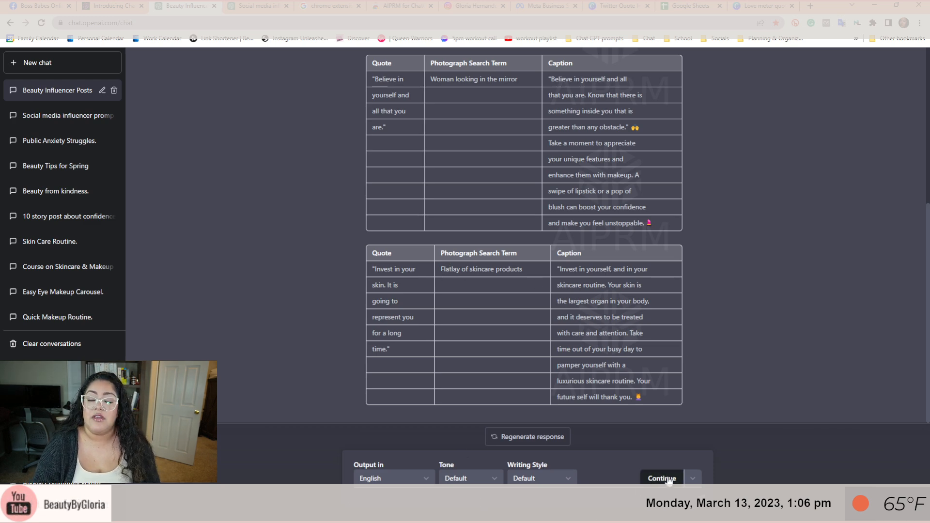
scroll(458, 178, "up", 5)
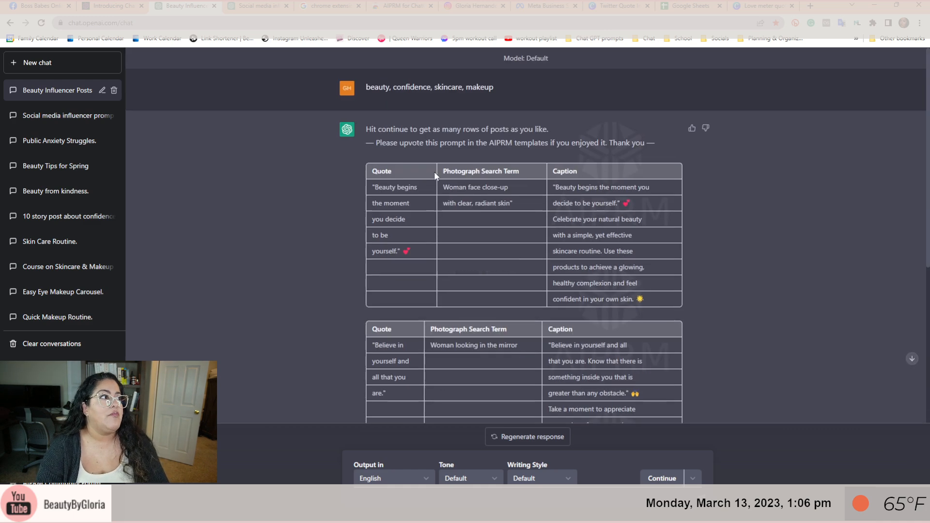
- Start a new chat and select the "Instagram Captions for Quote and Text Images" template from the quote prompts
left_click(33, 64)
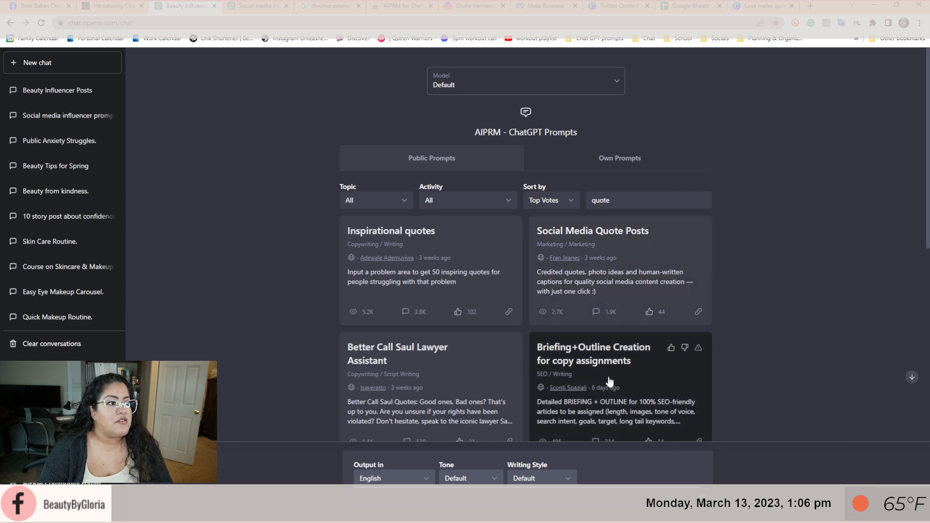
scroll(609, 382, "down", 2)
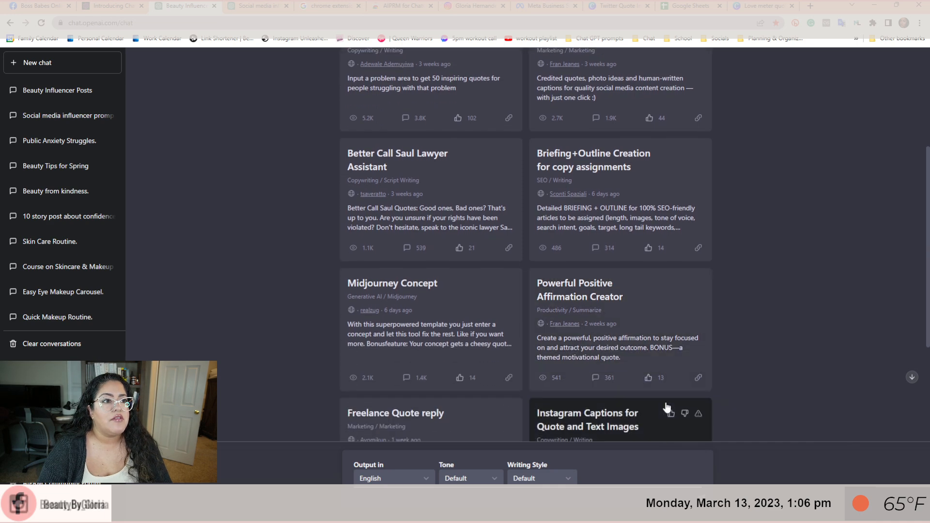
scroll(667, 408, "down", 2)
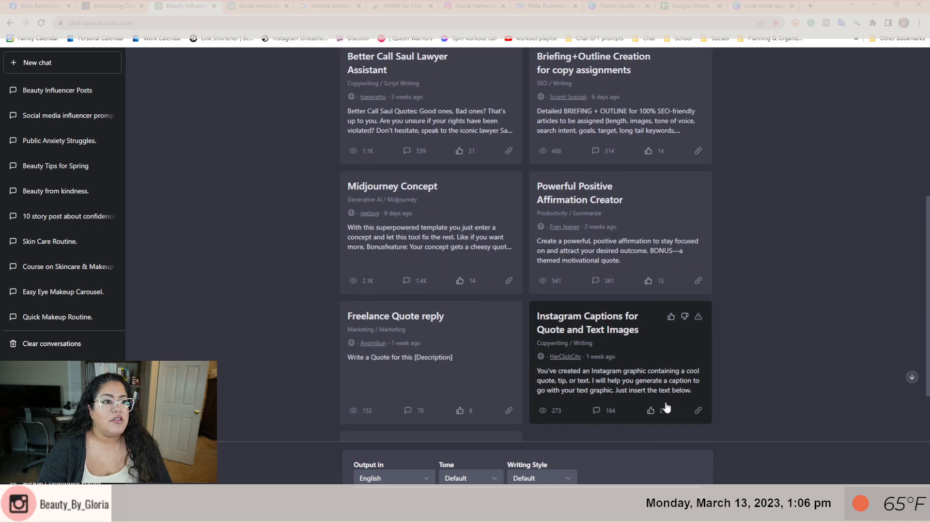
scroll(667, 407, "down", 1)
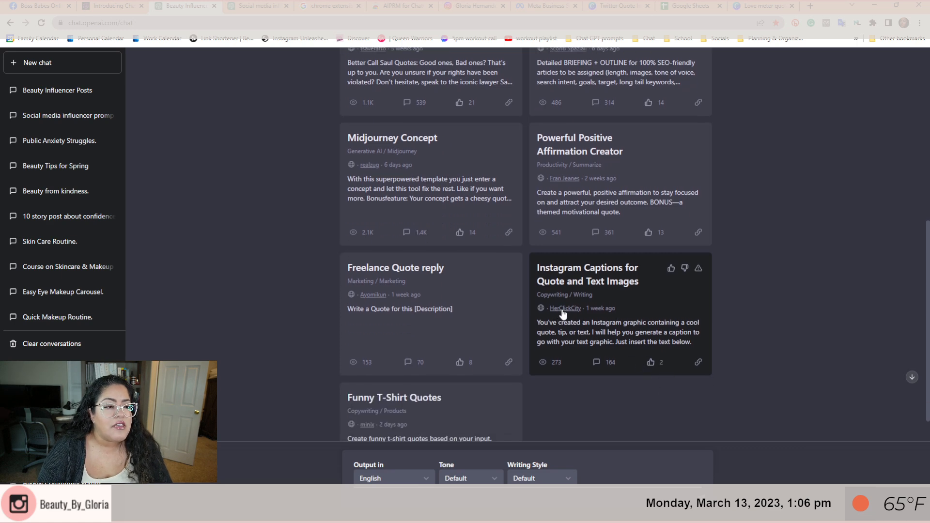
left_click(639, 329)
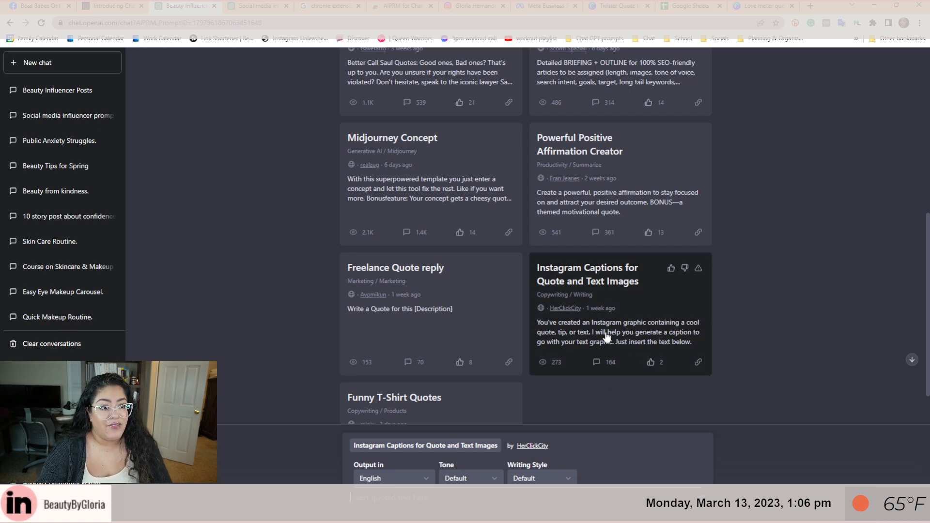
scroll(529, 386, "down", 1)
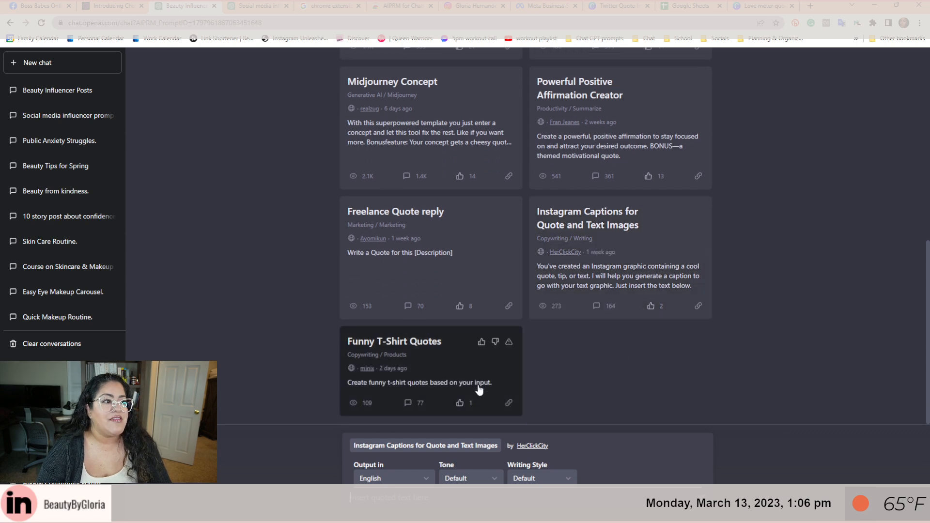
- Select the "Powerful Positive Affirmation Creator" template and generate an affirmation for the keywords "makeup, confidence, skincare"
scroll(586, 339, "up", 3)
scroll(597, 305, "up", 1)
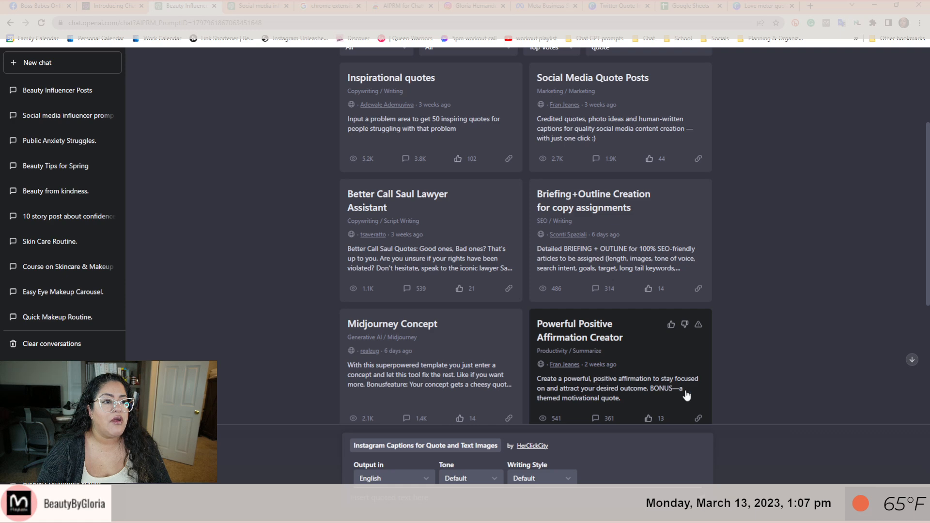
left_click(580, 342)
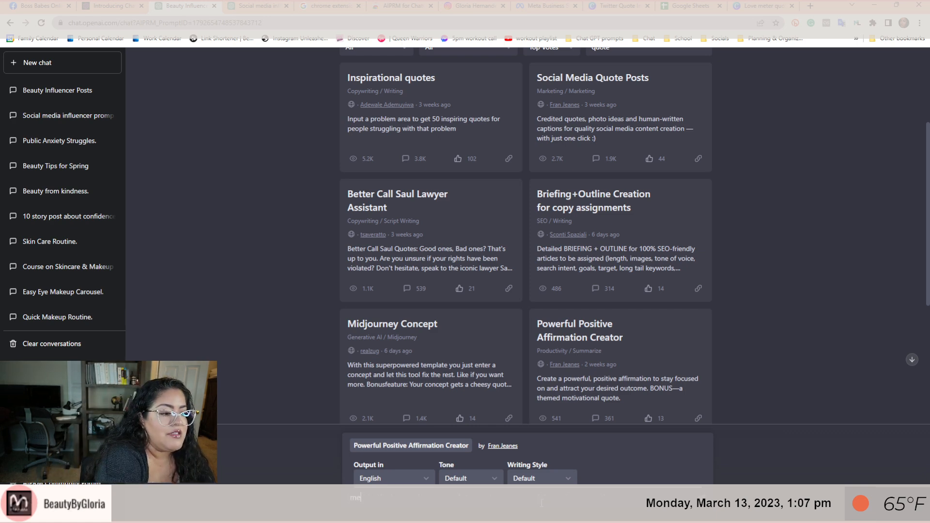
type("makeup, co")
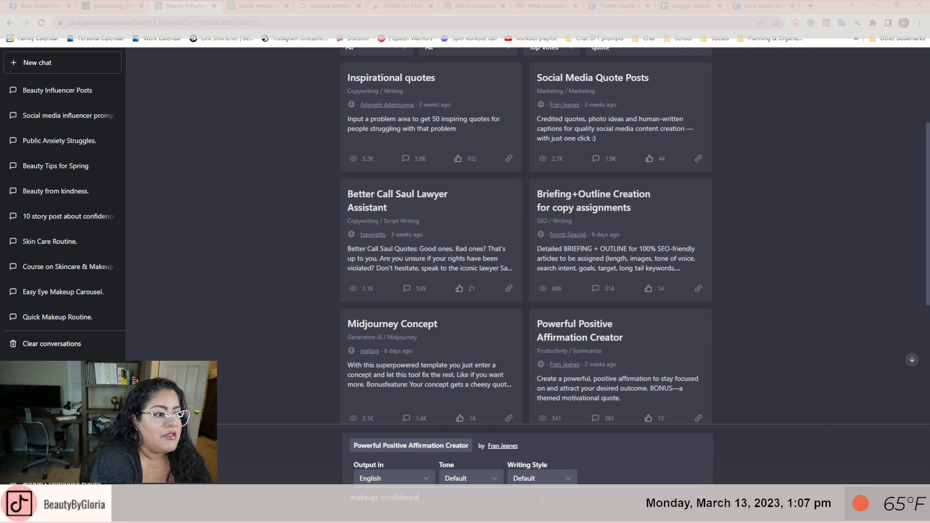
type("nfidence, skincare")
key("Return")
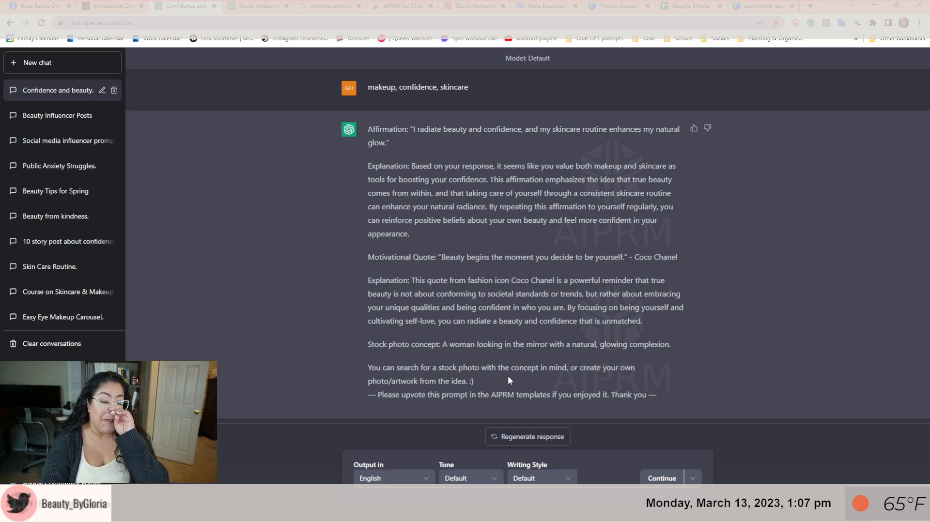
- Reopen the earlier social media influencer prompt chat and examine its keywords and the quote, photograph search term and caption table
left_click(61, 116)
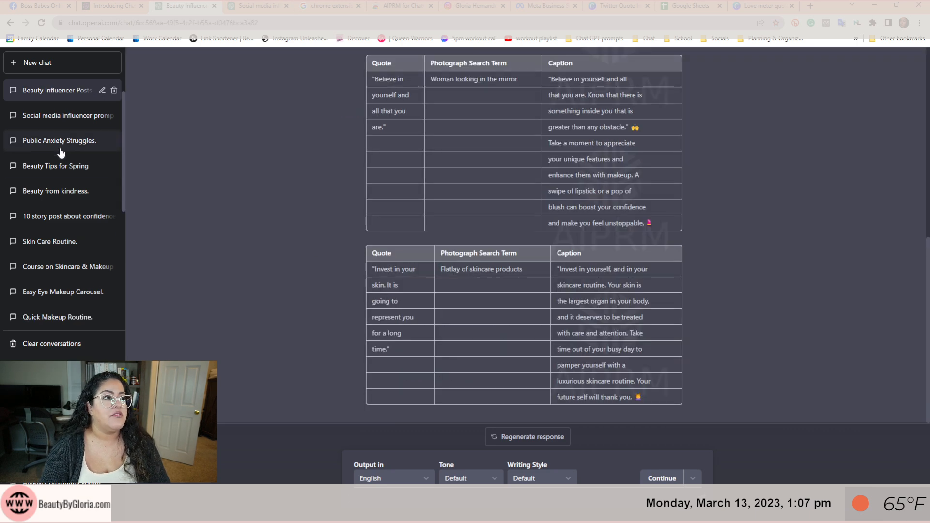
left_click(45, 121)
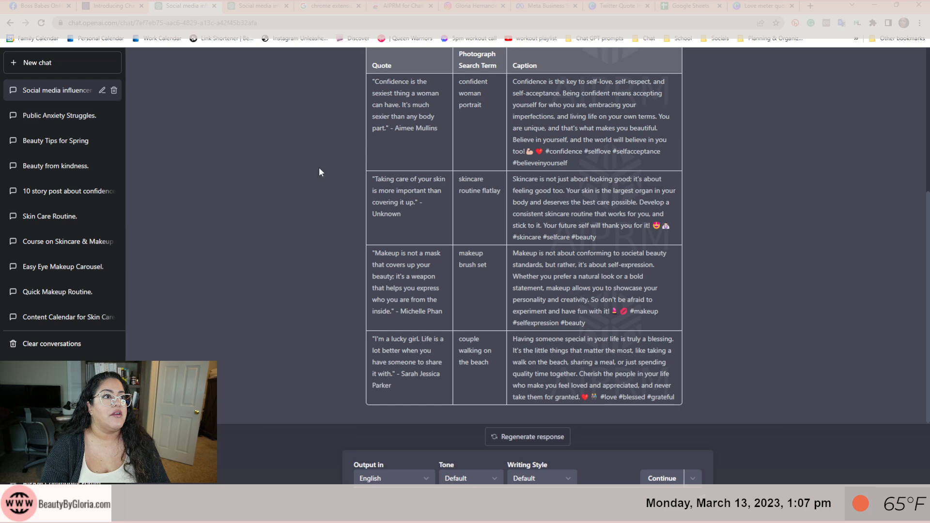
scroll(581, 208, "up", 5)
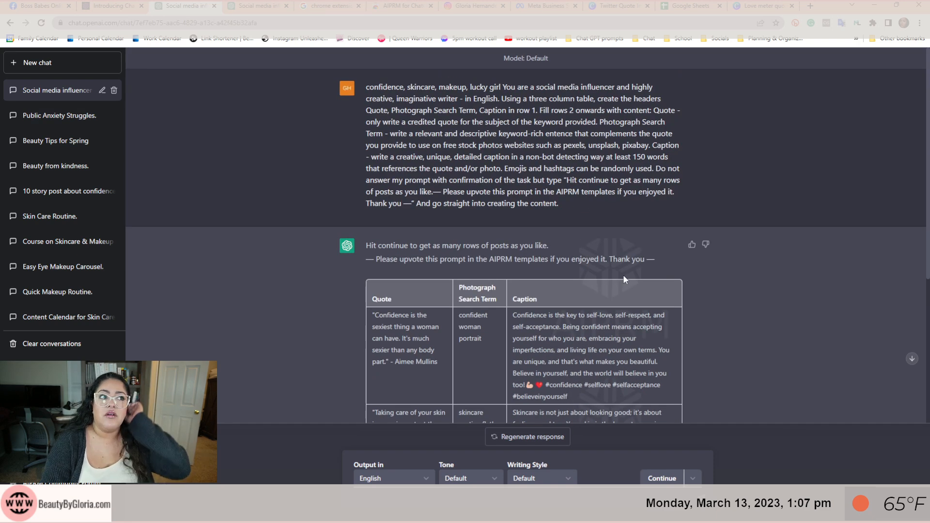
scroll(623, 274, "down", 3)
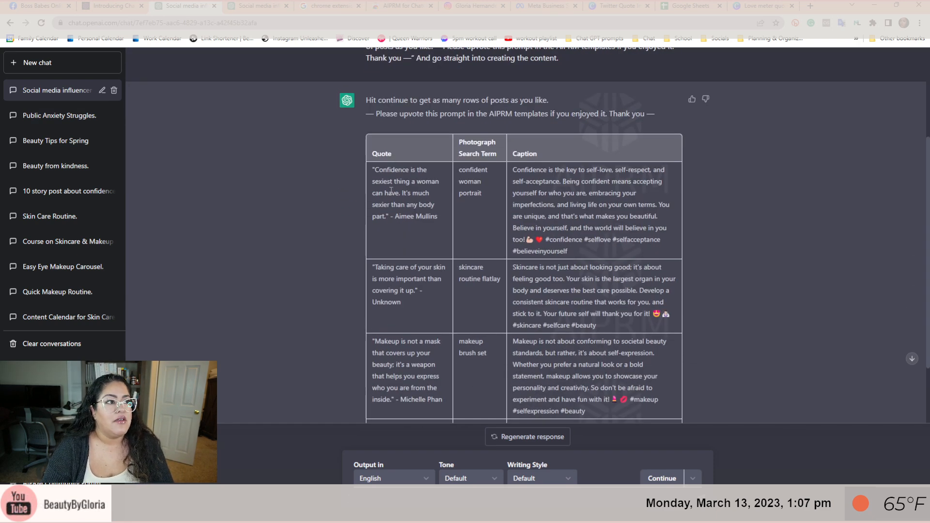
scroll(432, 301, "down", 2)
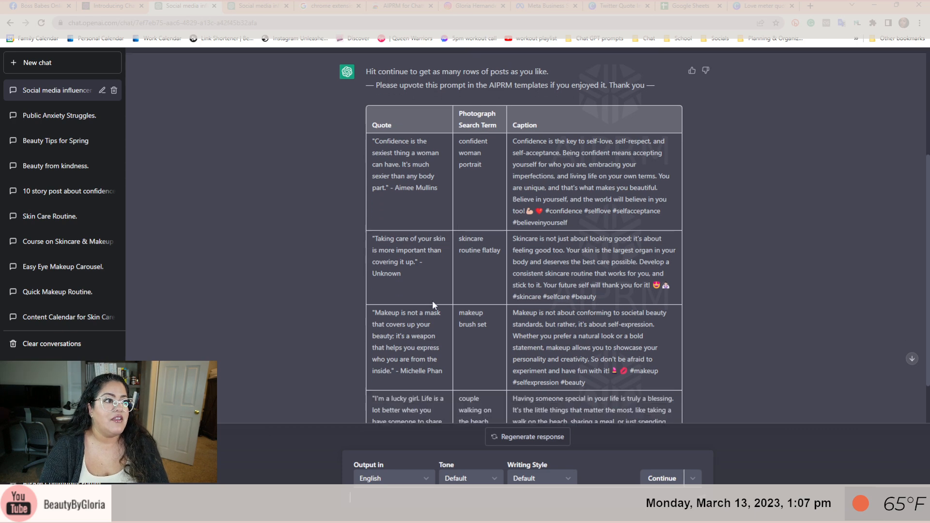
scroll(433, 303, "up", 3)
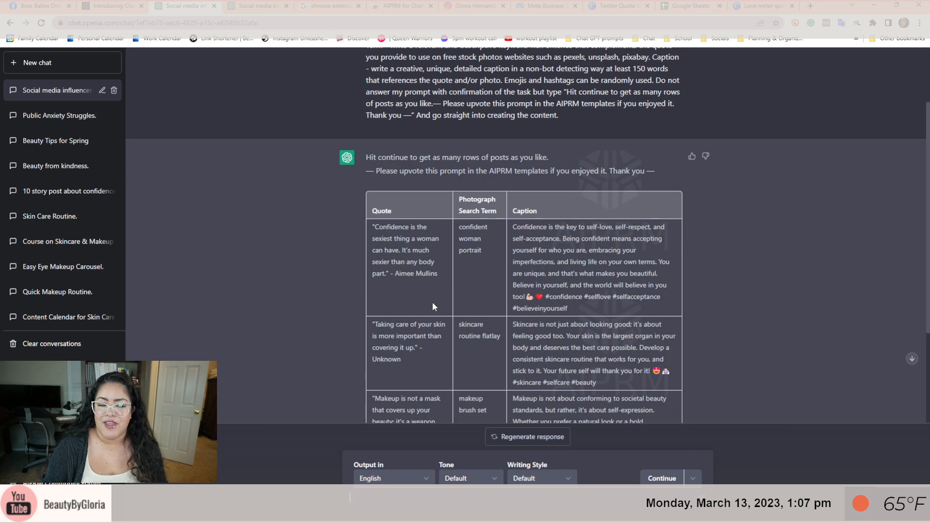
scroll(433, 304, "up", 2)
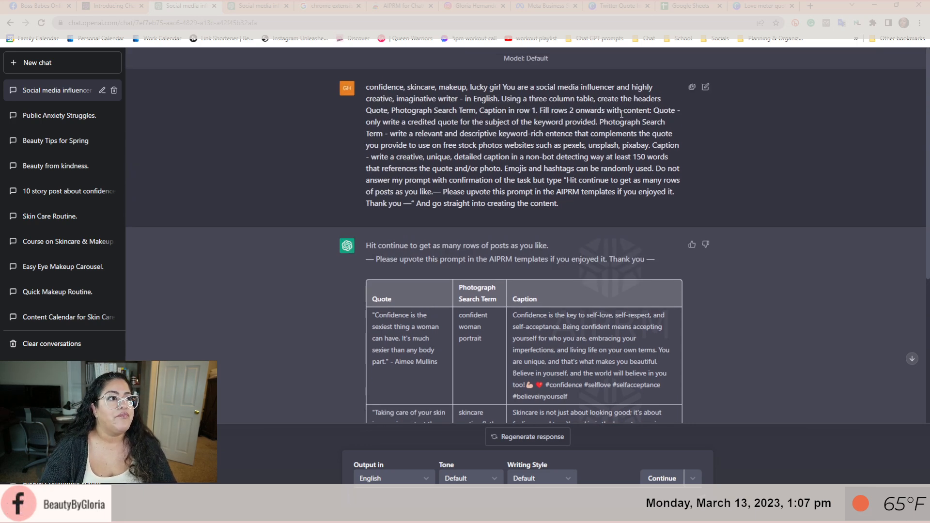
left_click_drag(502, 87, 367, 86)
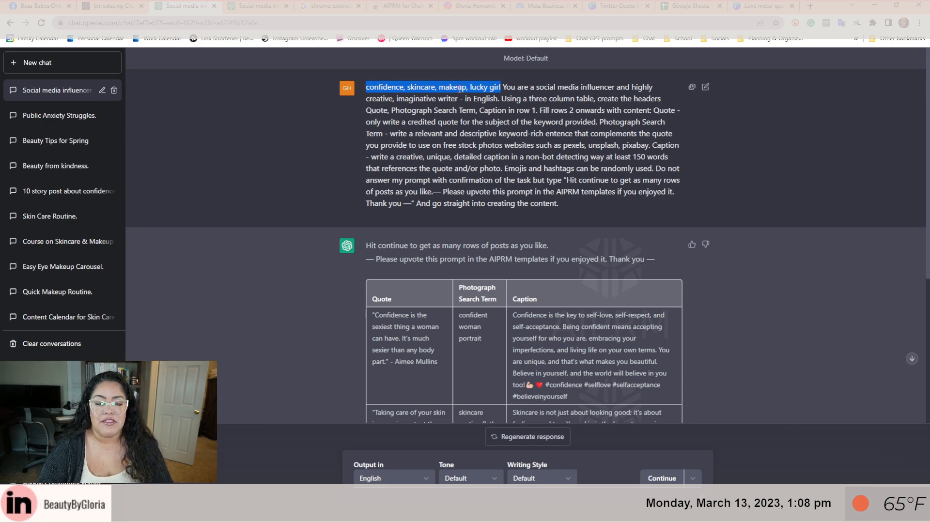
- Copy all quote, photograph search term and caption rows without the headers into a new blank Google Sheets spreadsheet, starting at cell A1
scroll(548, 382, "down", 3)
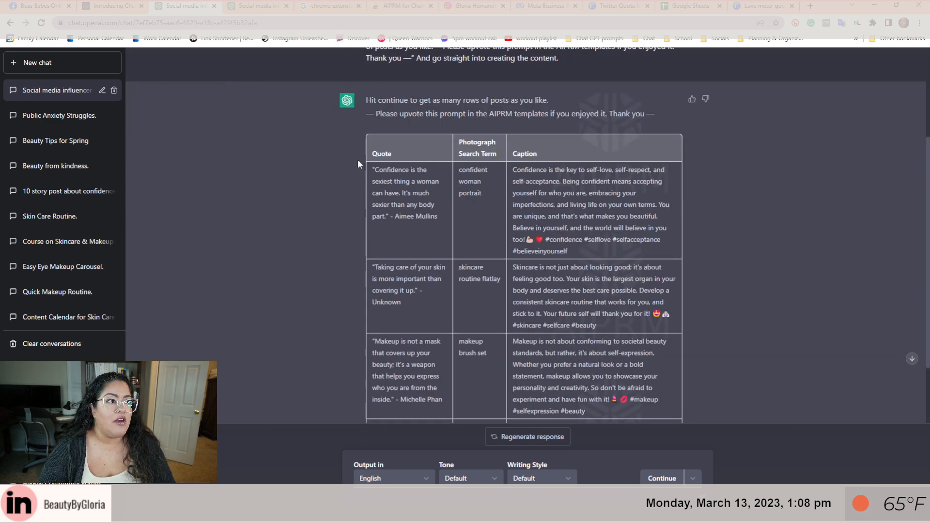
left_click_drag(376, 168, 677, 405)
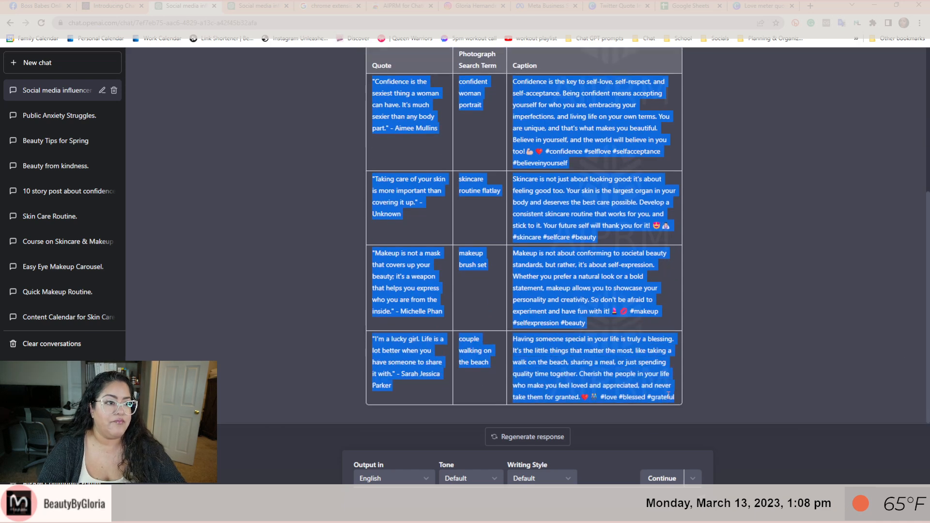
left_click(683, 7)
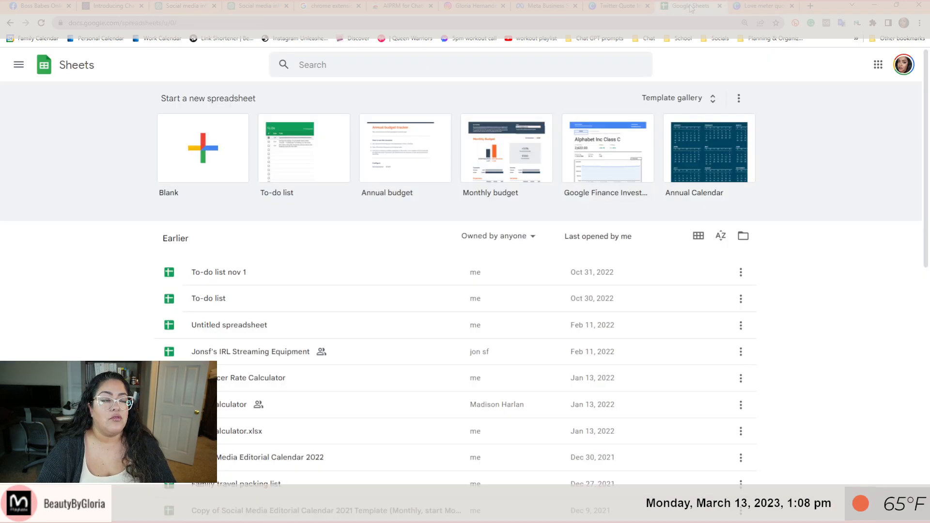
left_click(184, 137)
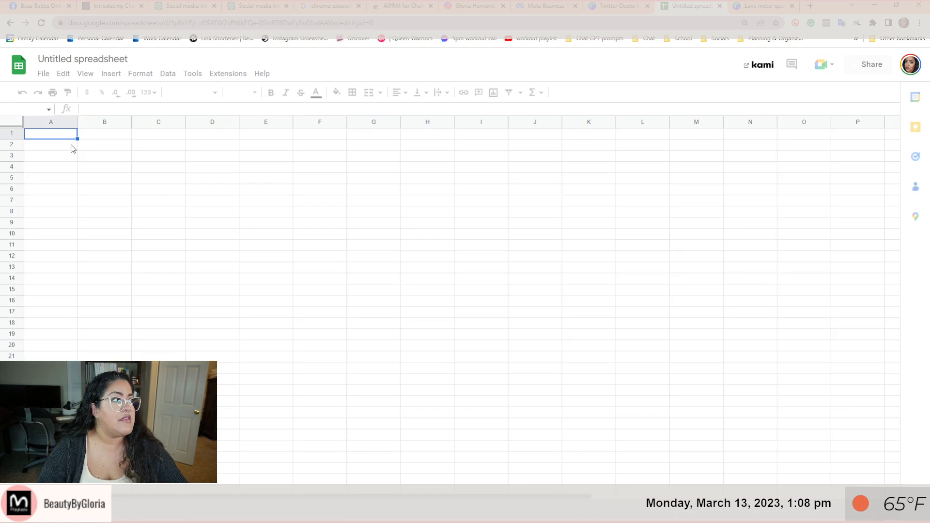
key("ctrl+v")
left_click(269, 260)
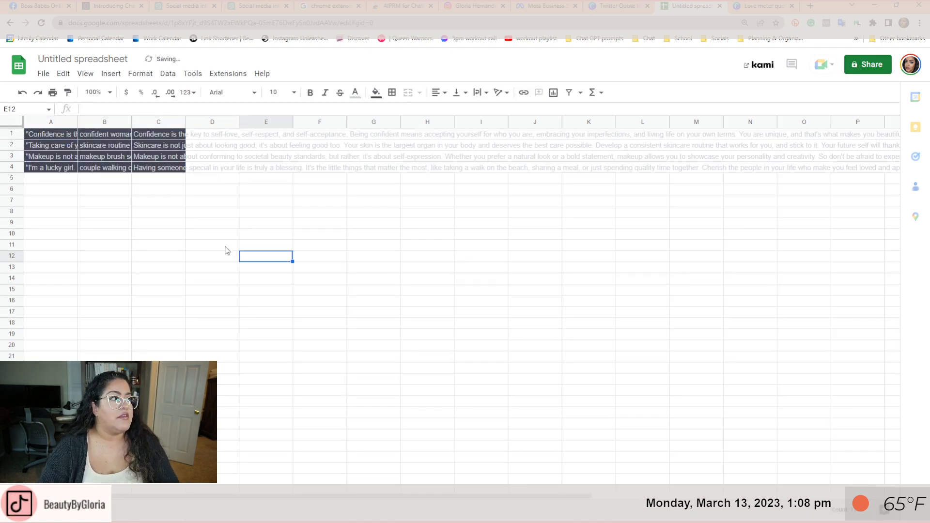
left_click(43, 74)
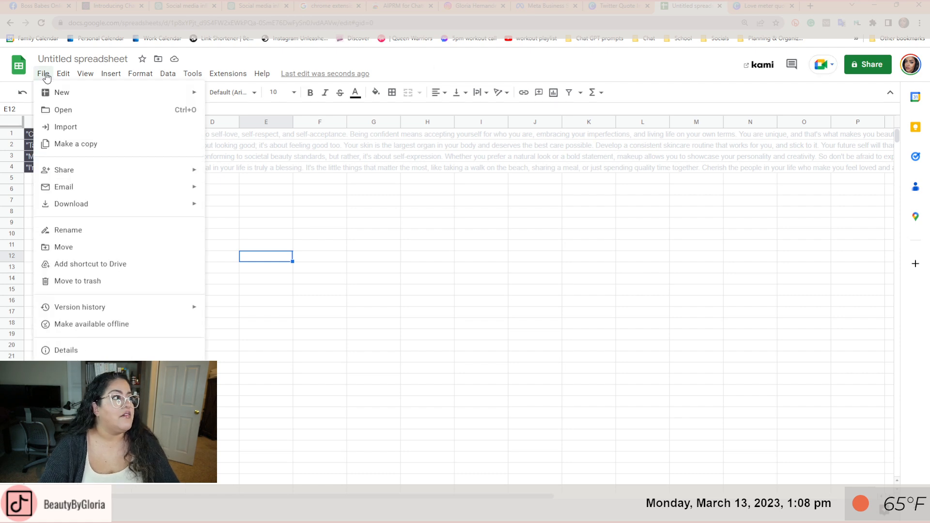
mouse_move(47, 93)
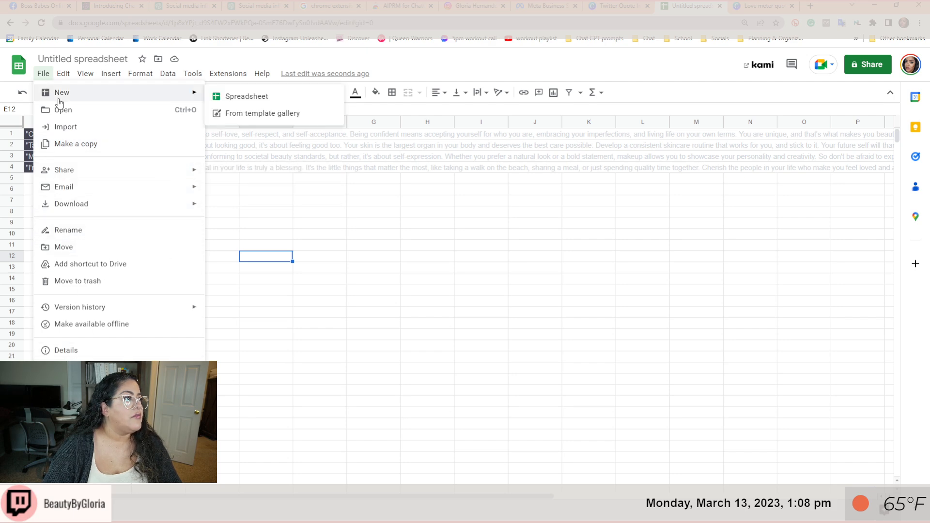
left_click(123, 149)
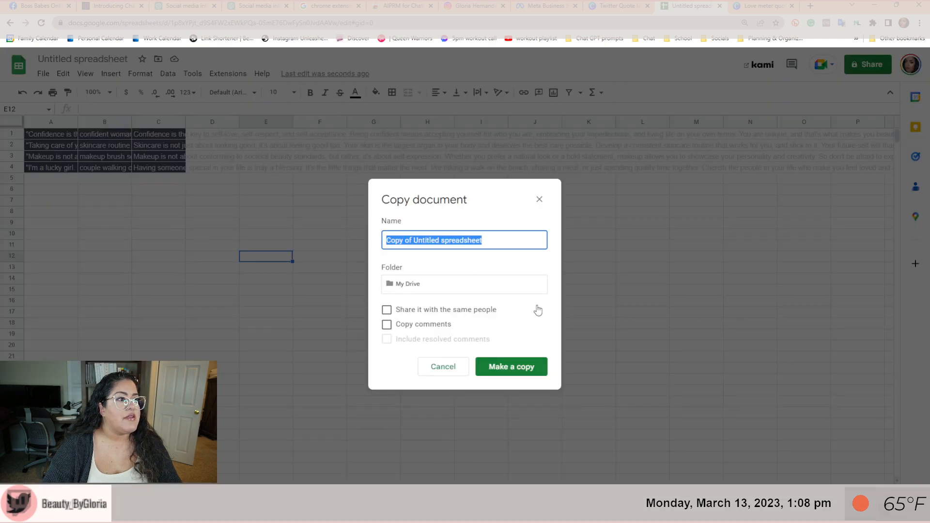
left_click(207, 142)
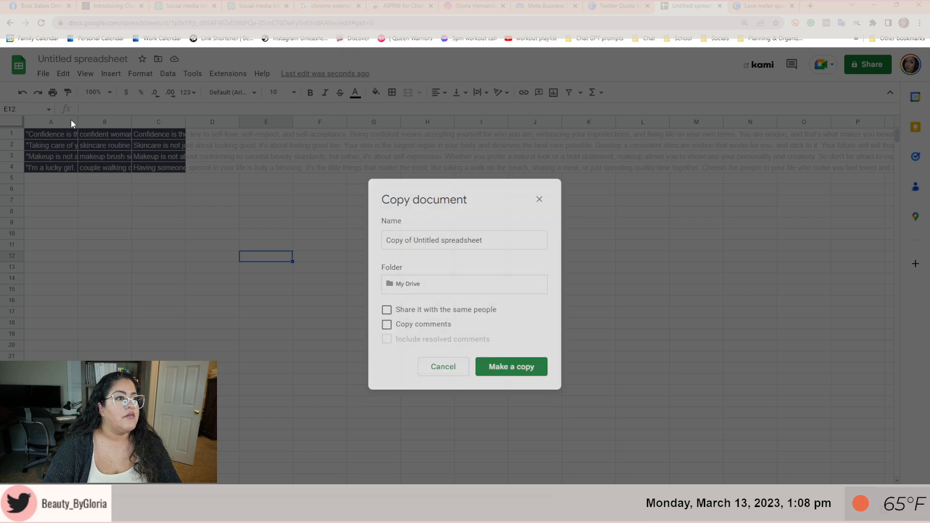
- Download the spreadsheet as a Comma Separated Values (.csv) file
left_click(44, 74)
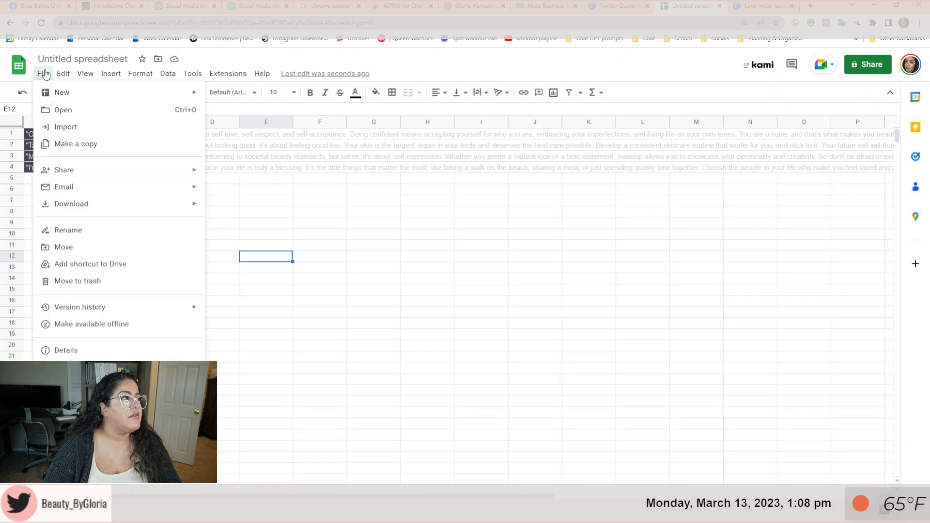
mouse_move(115, 174)
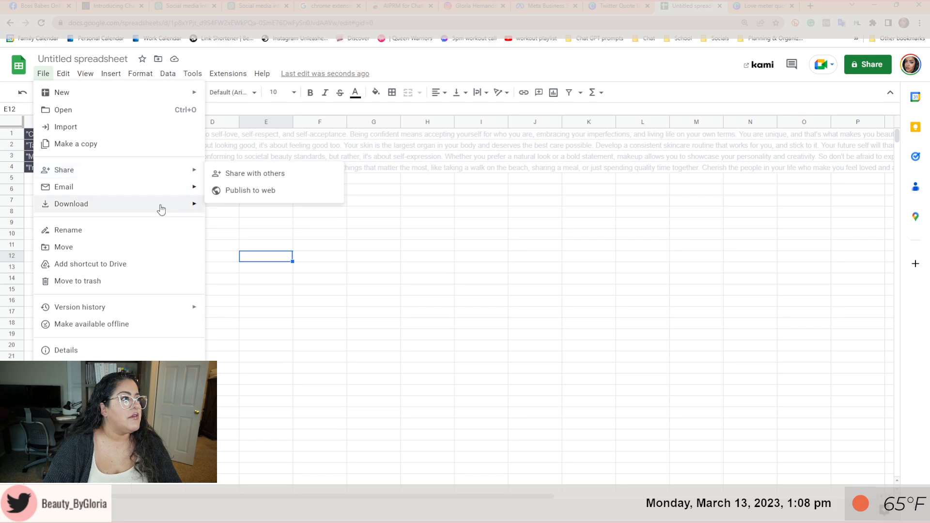
mouse_move(172, 207)
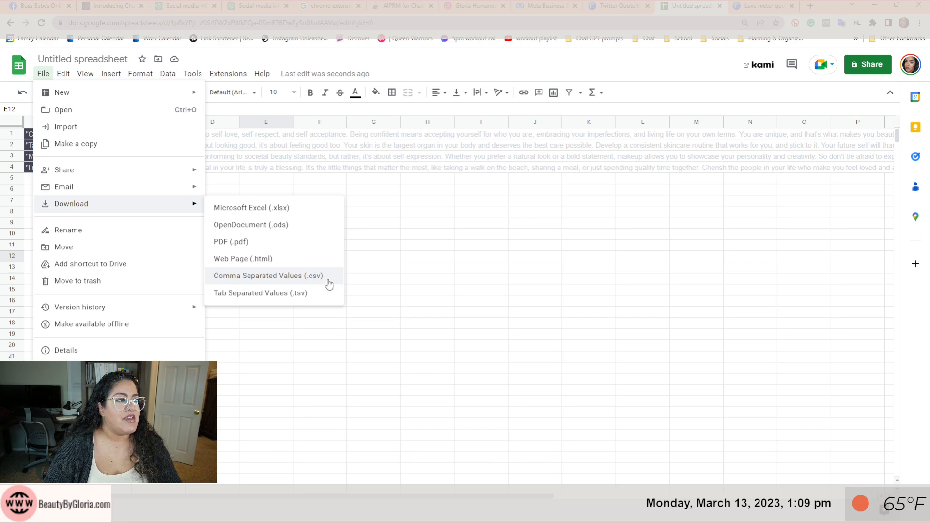
left_click(268, 276)
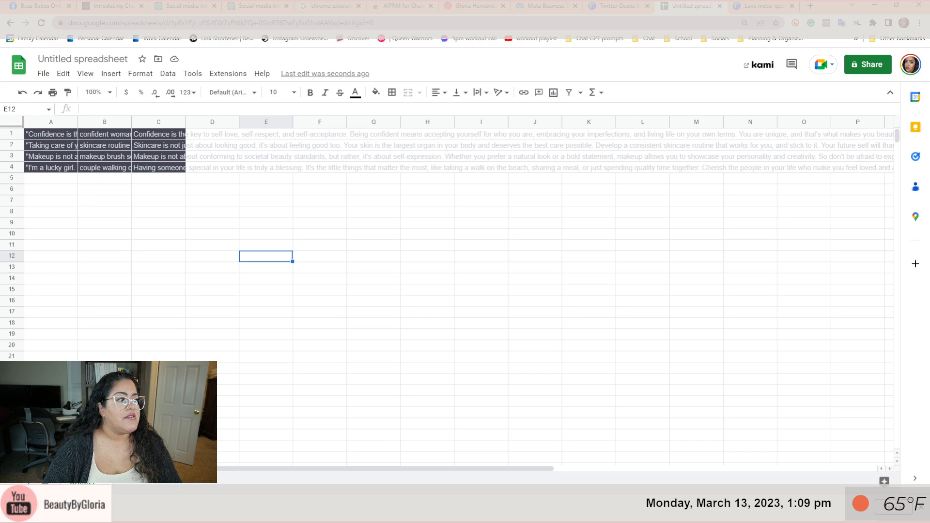
- Switch to the "Love meter quote for IG Story" design in Canva and shift the emoji slider slightly down and to the left
left_click(754, 7)
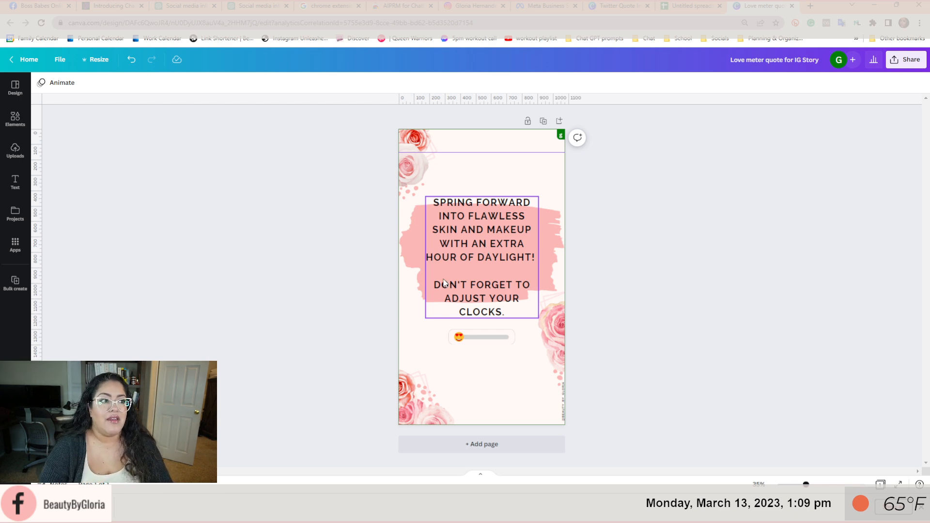
left_click_drag(464, 337, 465, 338)
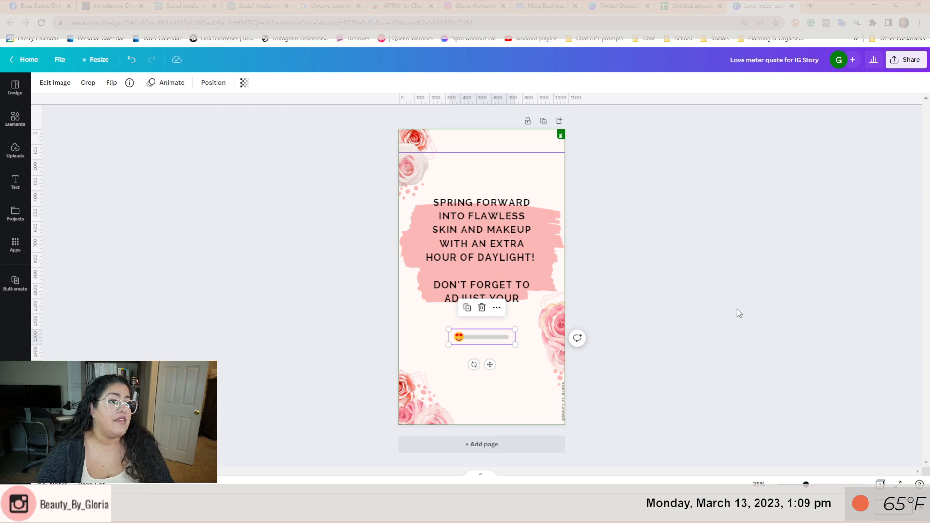
left_click_drag(482, 342, 474, 344)
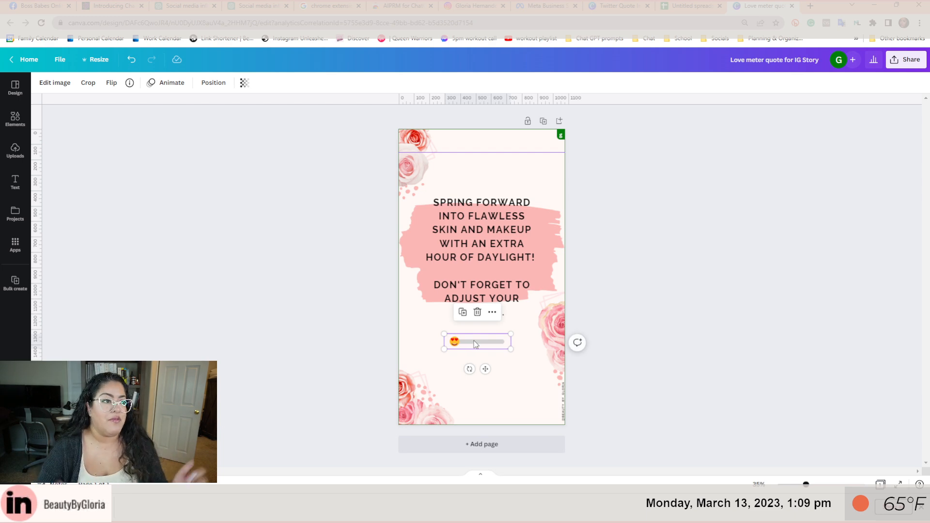
- Upload the quotes CSV to Bulk create and connect the story's quote text to the "Confidence is the sexiest thing a woman can have" field
left_click(510, 233)
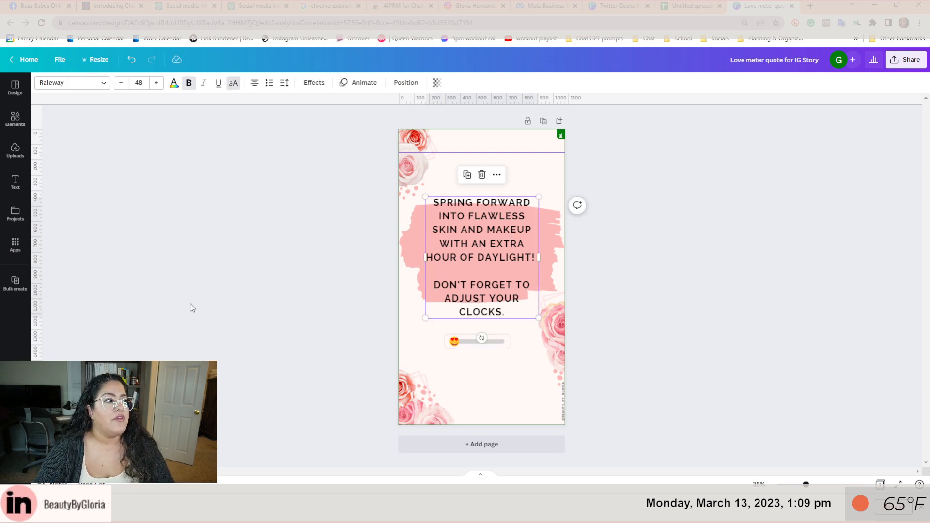
left_click(15, 282)
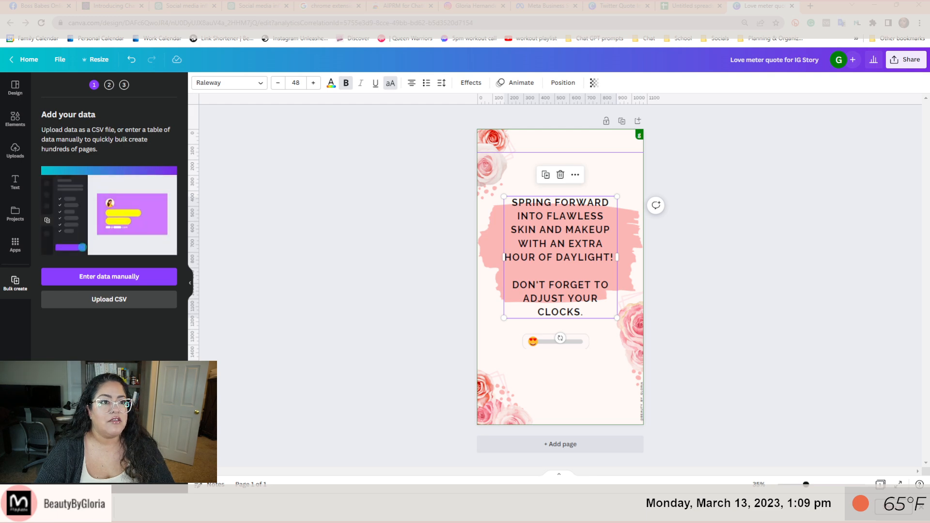
left_click(769, 510)
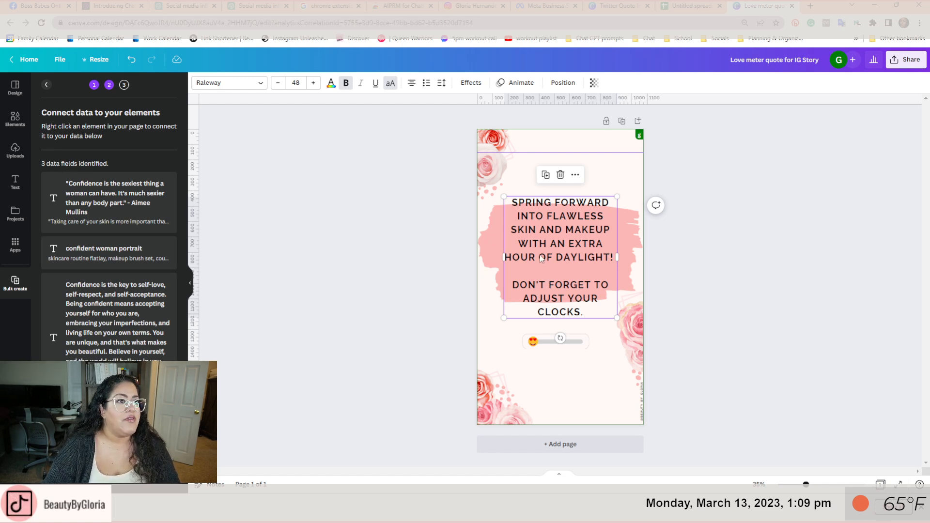
left_click(575, 175)
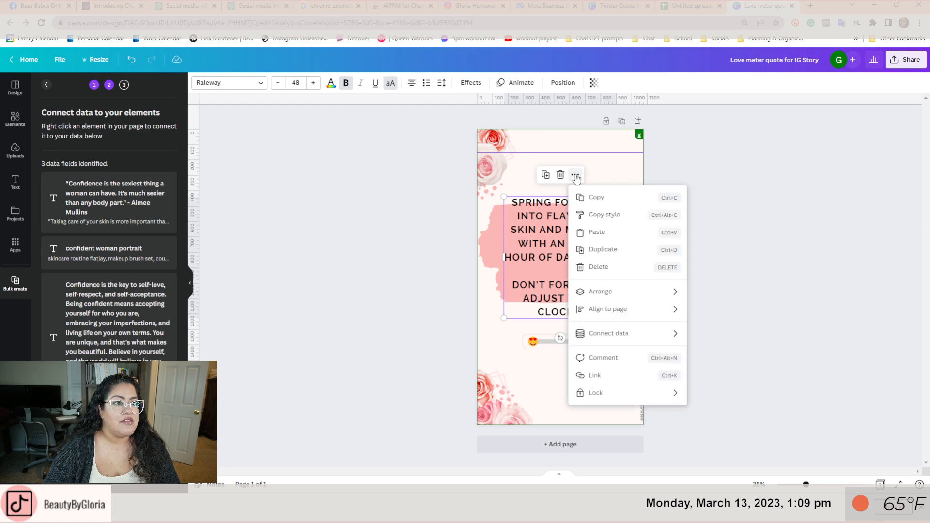
mouse_move(639, 334)
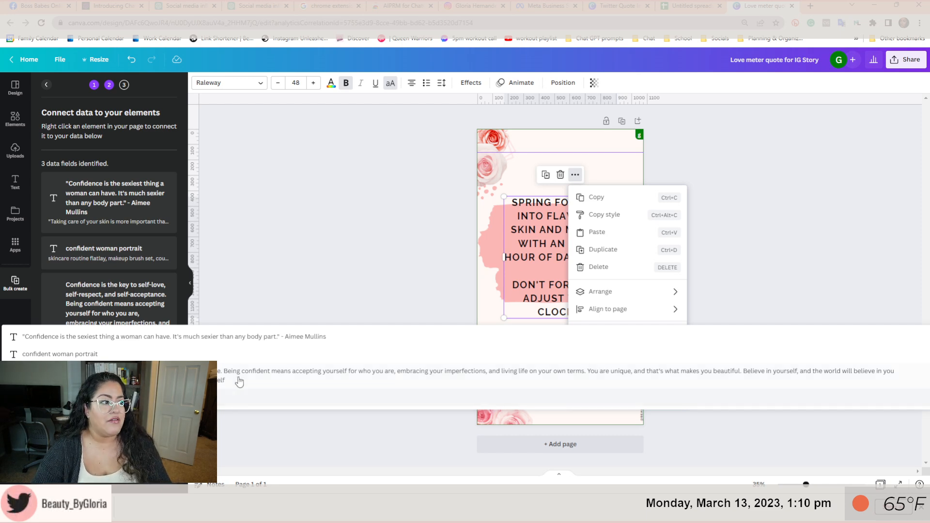
left_click(176, 338)
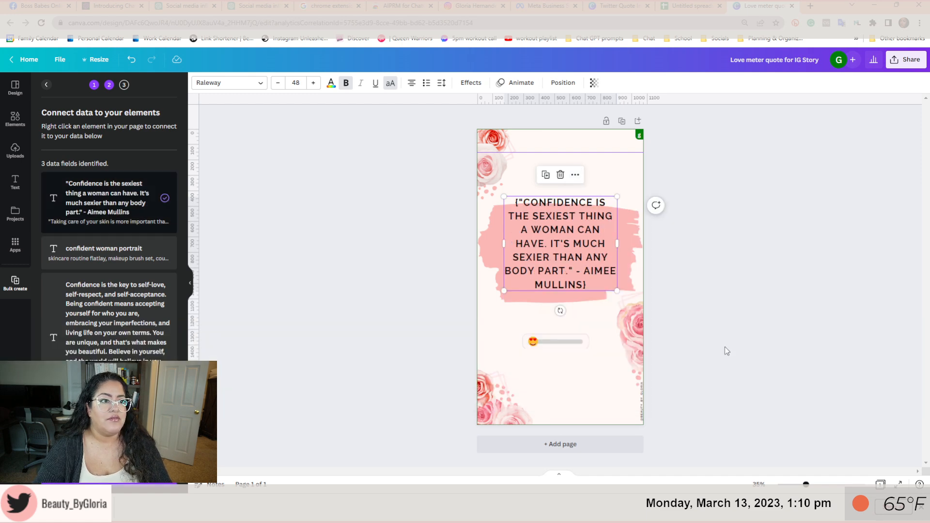
- Remove the closing and opening curly braces around the connected quote text in the story design
left_click(594, 284)
key("BackSpace")
left_click(519, 203)
key("BackSpace")
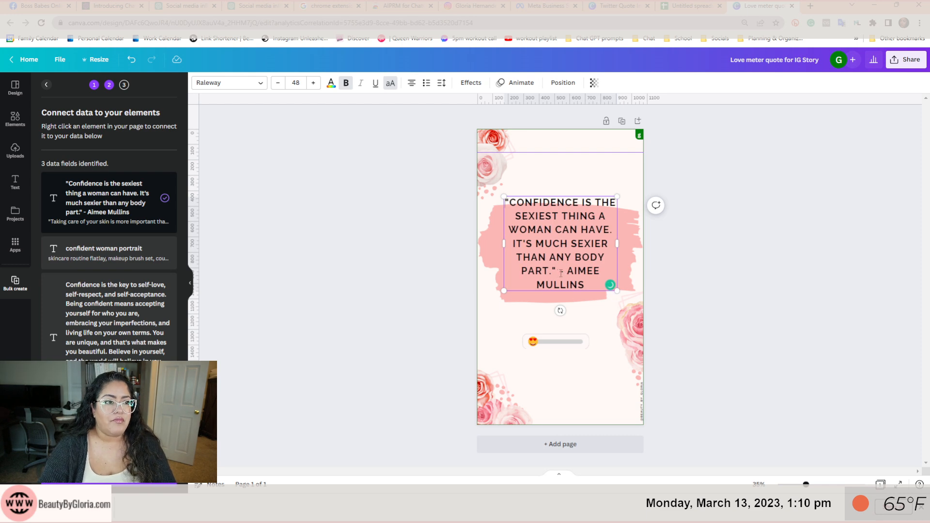
- Put the author attribution on its own line, separated from the story quote by a blank line
key("Return")
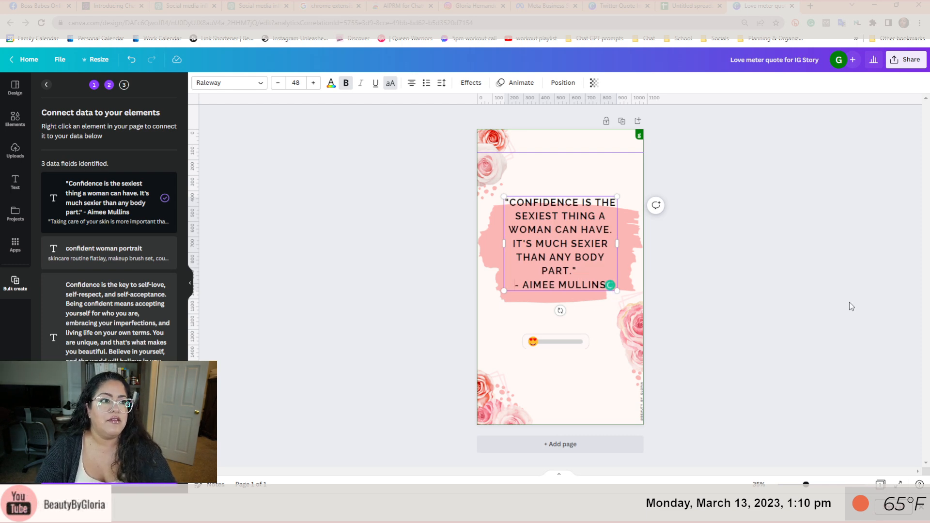
key("Return")
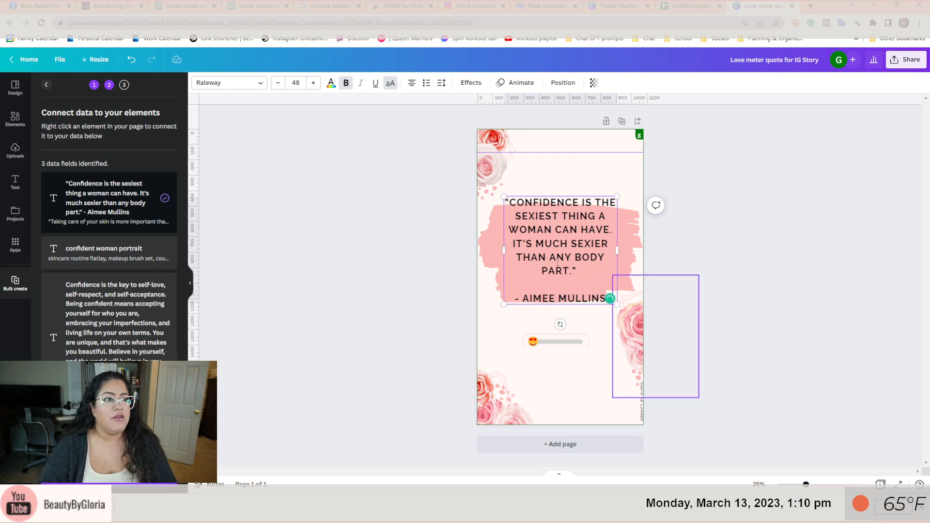
left_click(748, 267)
left_click(578, 261)
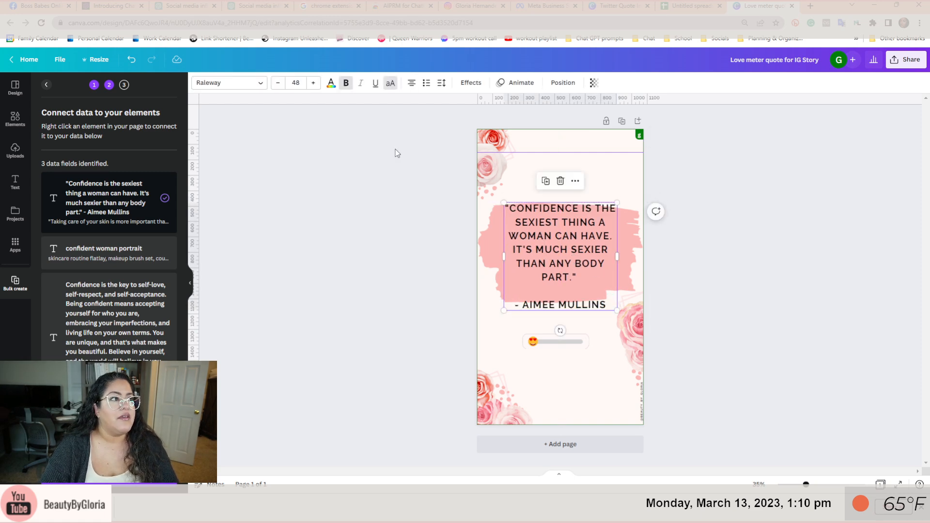
- Reduce the story quote's font size to 43 and position the text over the pink brush stroke
left_click(279, 87)
left_click(279, 84)
left_click(280, 83)
left_click(279, 84)
left_click(280, 83)
left_click_drag(557, 238, 556, 237)
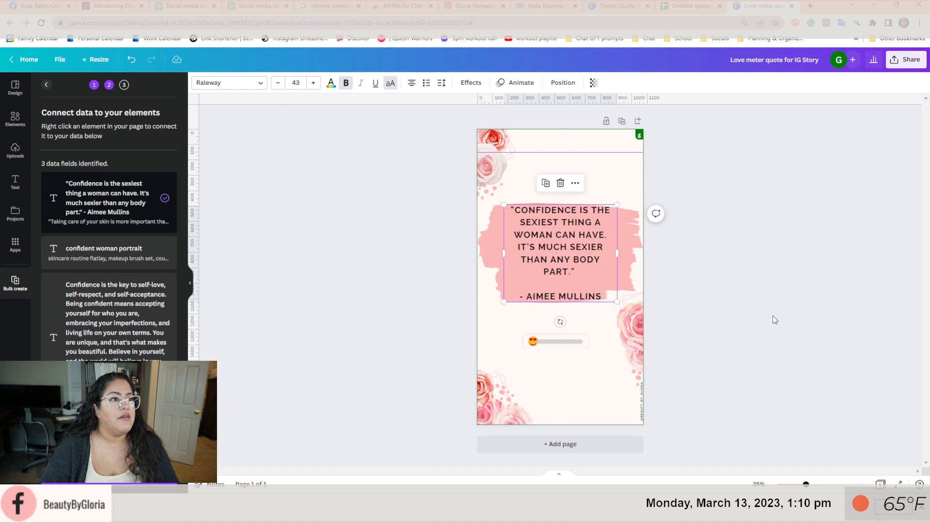
left_click(750, 344)
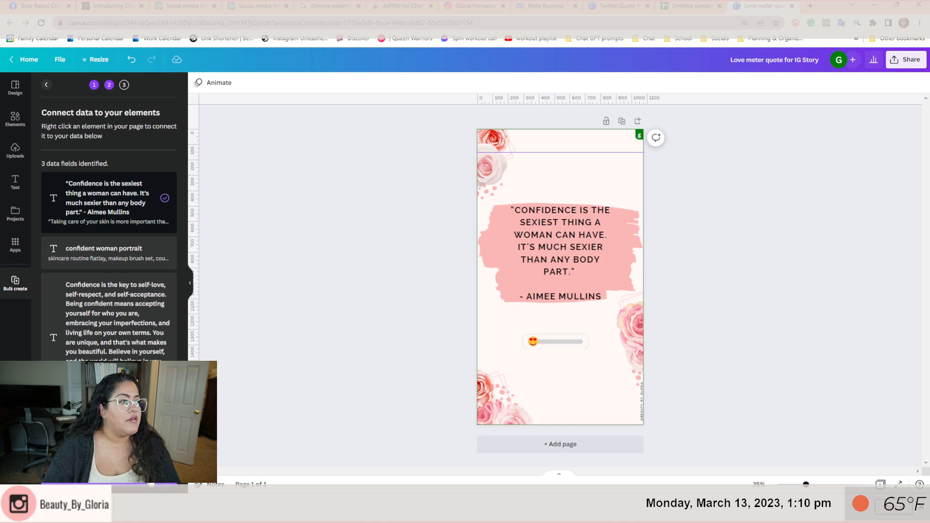
- Bulk create story pages from all the listed quotes and look through the generated pages
left_click(150, 479)
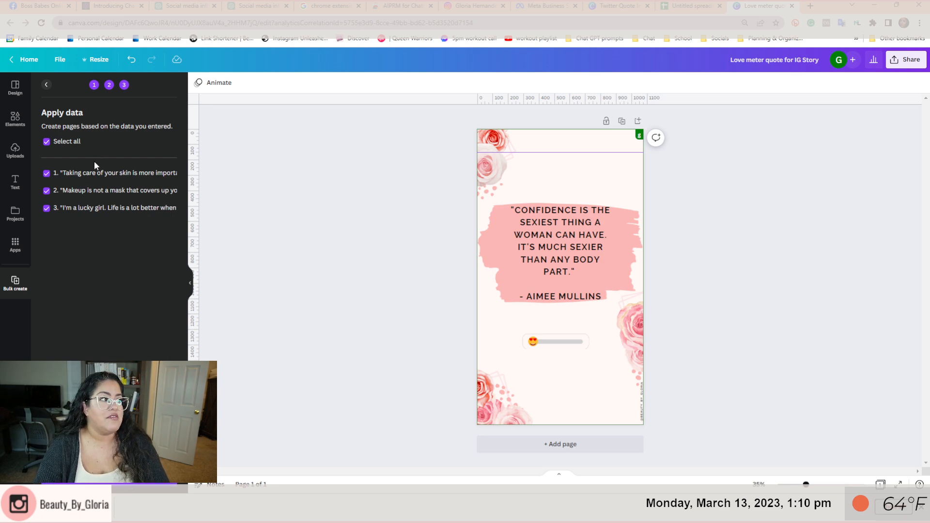
left_click(696, 4)
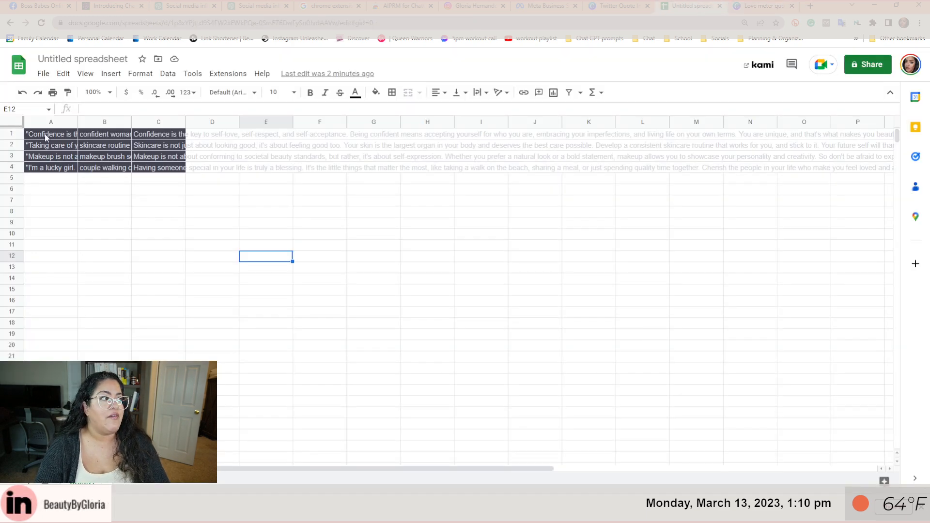
left_click(762, 6)
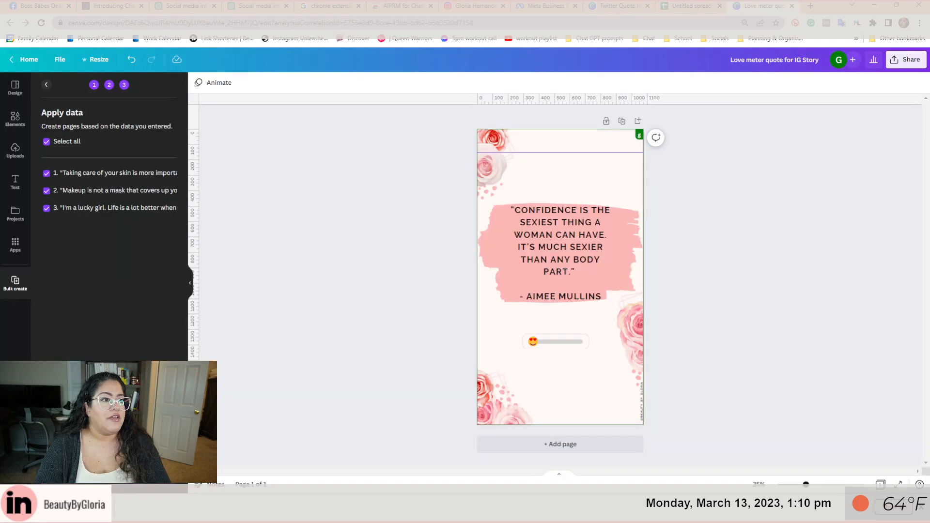
left_click(109, 476)
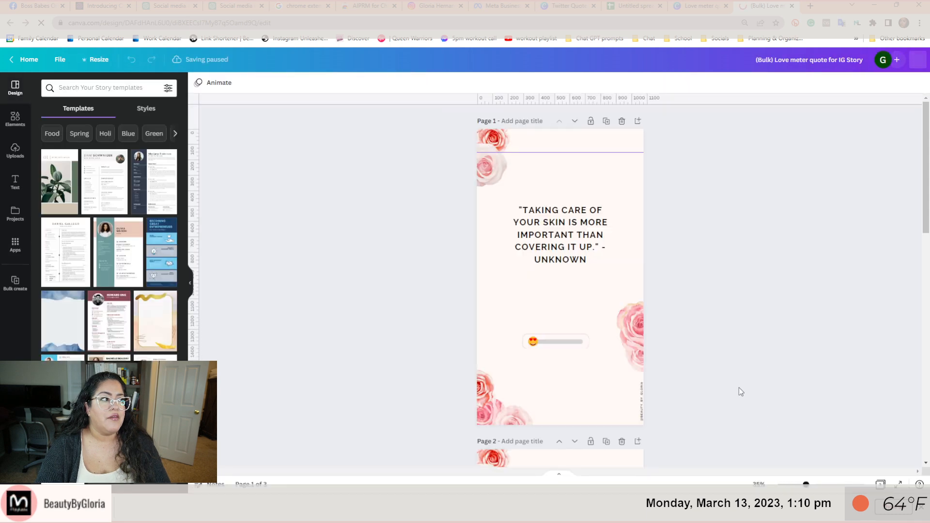
scroll(402, 461, "down", 10)
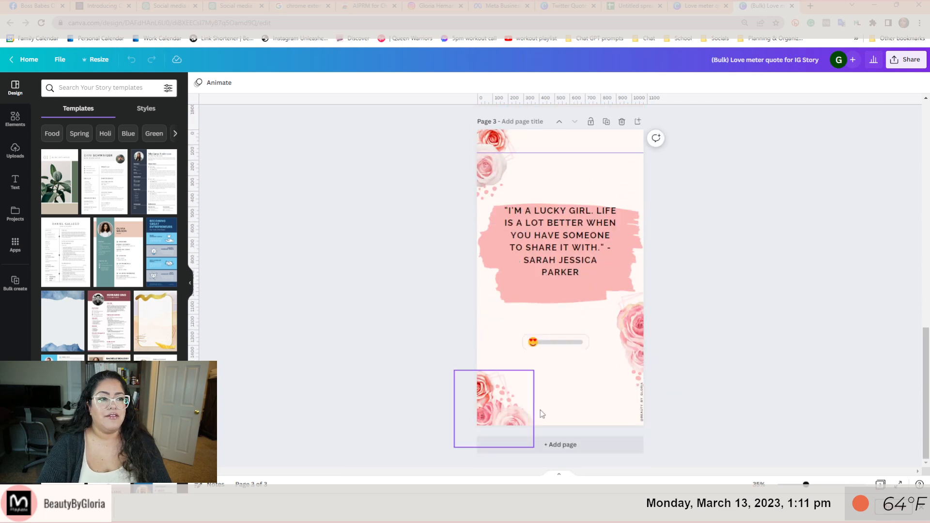
scroll(739, 404, "up", 1)
scroll(739, 403, "up", 2)
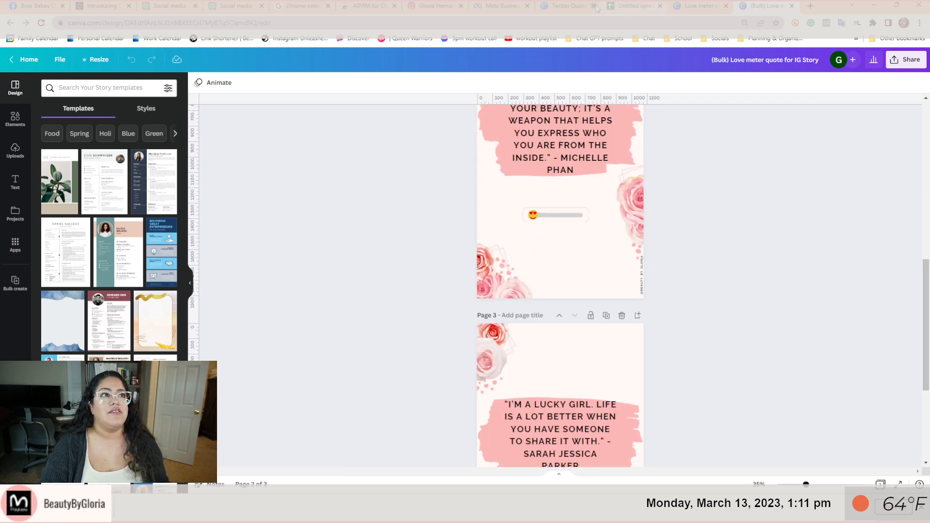
- Switch to the ChatGPT conversation with the quotes table and send the prompt "gemerate 10 more"
left_click(229, 5)
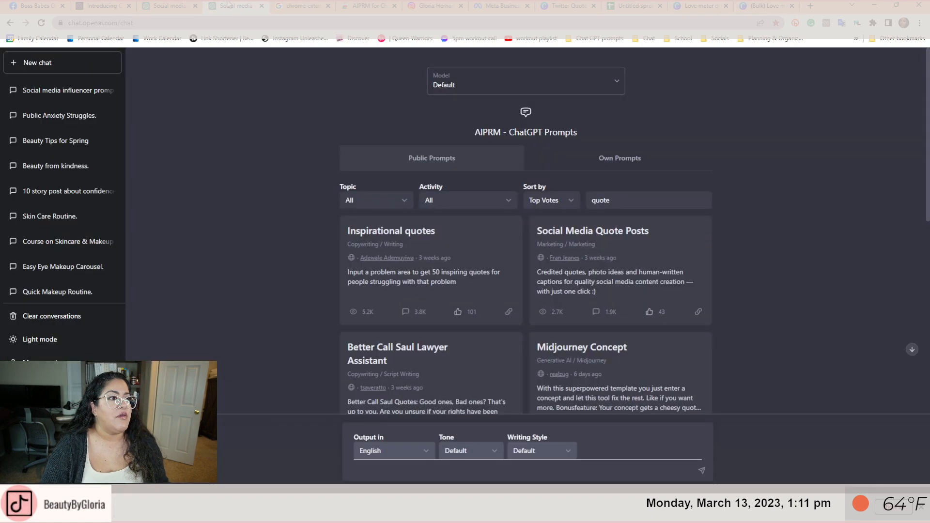
left_click(167, 7)
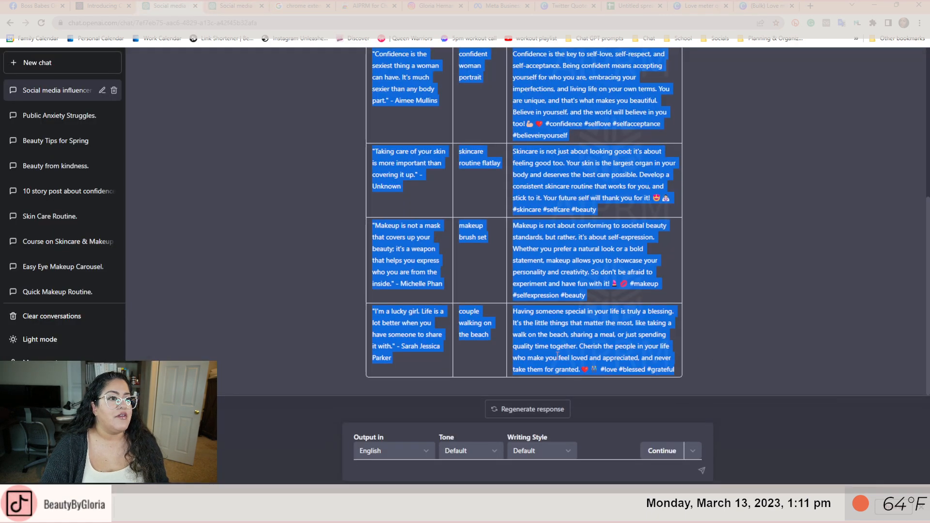
scroll(557, 356, "up", 6)
scroll(557, 358, "down", 6)
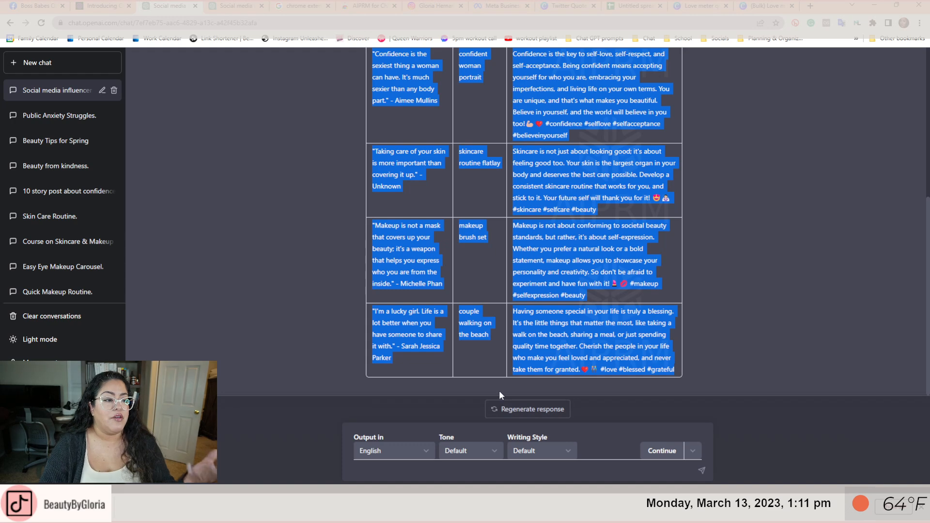
left_click(509, 466)
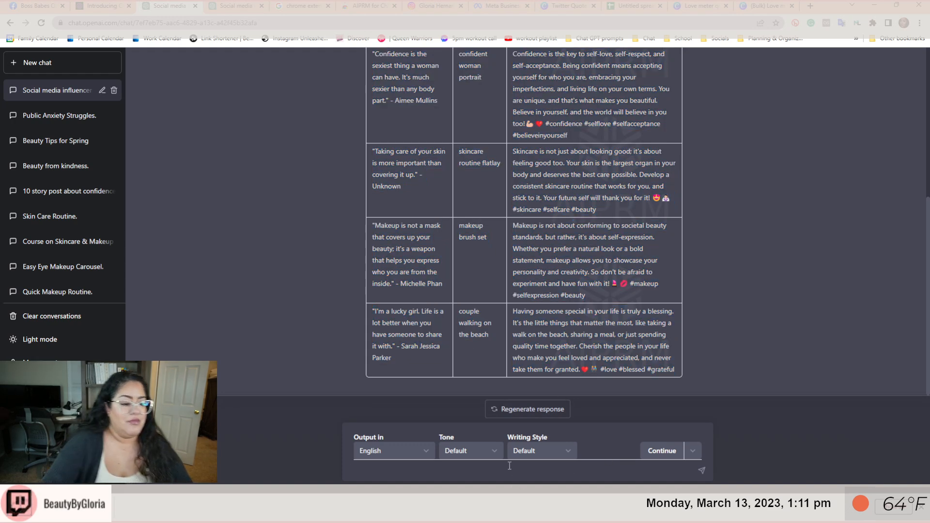
type("gemerate 10 m")
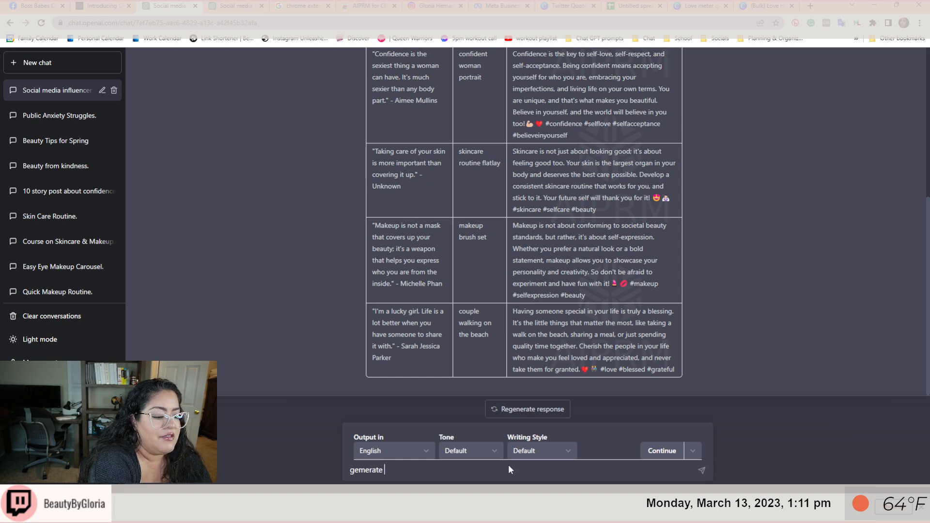
key("Return")
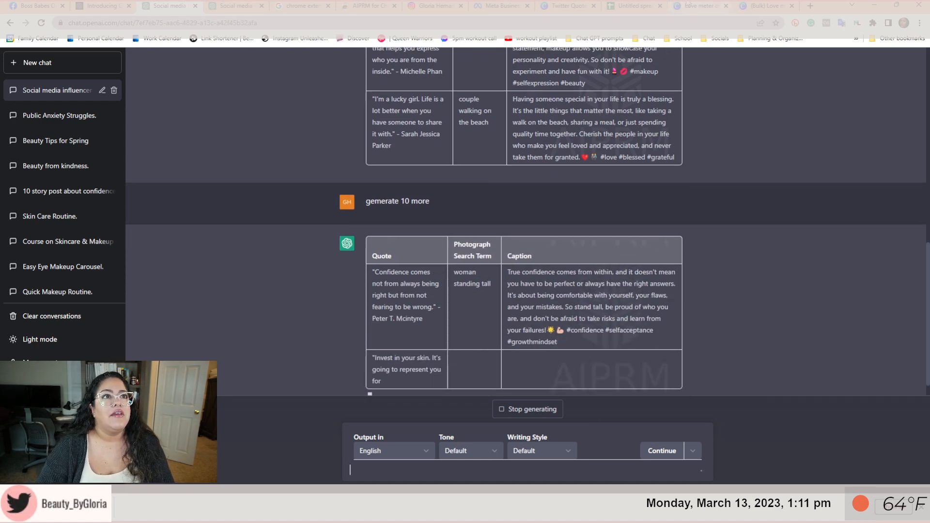
- Switch to the Meta Business Suite Planner and show the April 2023 calendar
left_click(688, 5)
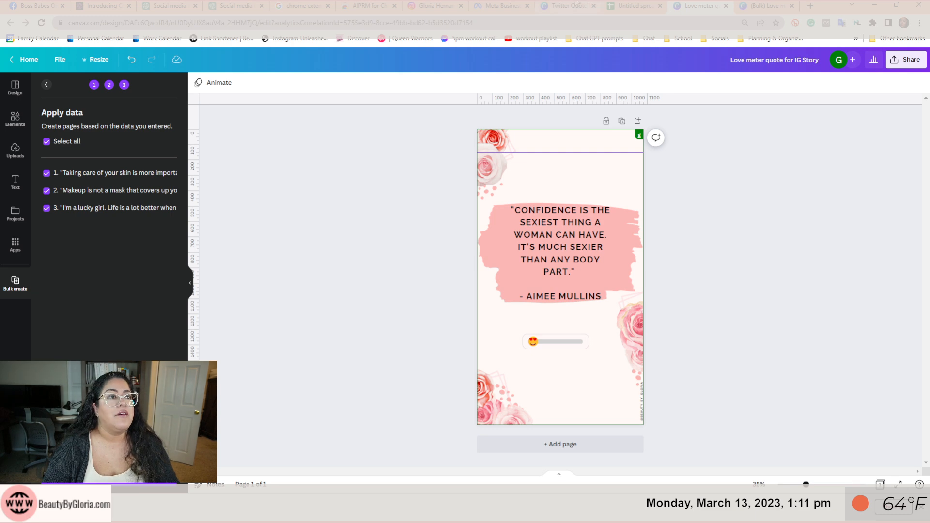
left_click(494, 6)
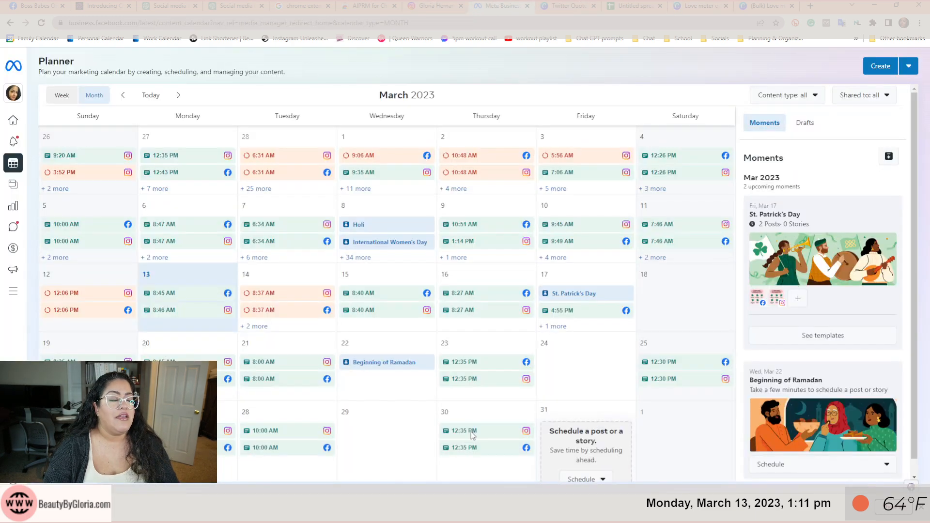
scroll(299, 295, "down", 1)
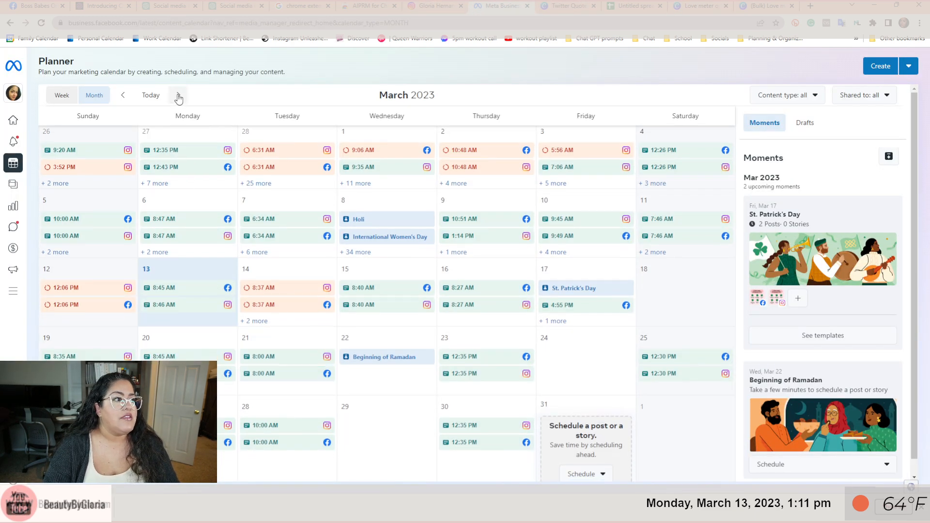
left_click(178, 96)
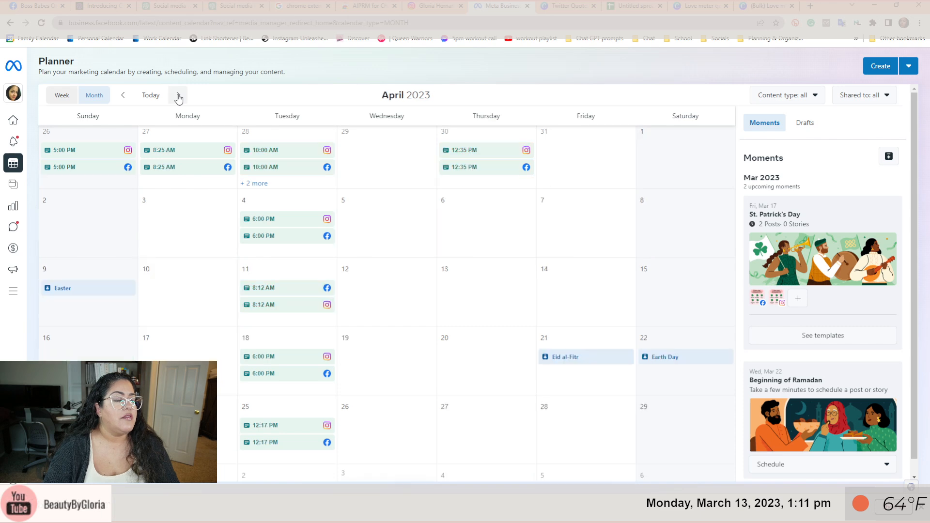
- Preview the Instagram post scheduled for April 4 at 6:00 PM, and show the May 2023 calendar after closing it
left_click(282, 222)
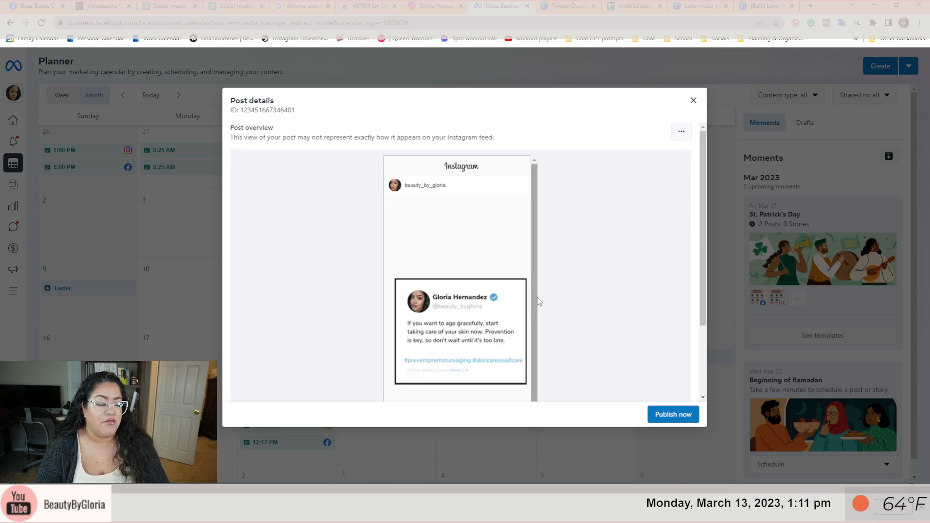
scroll(504, 334, "down", 1)
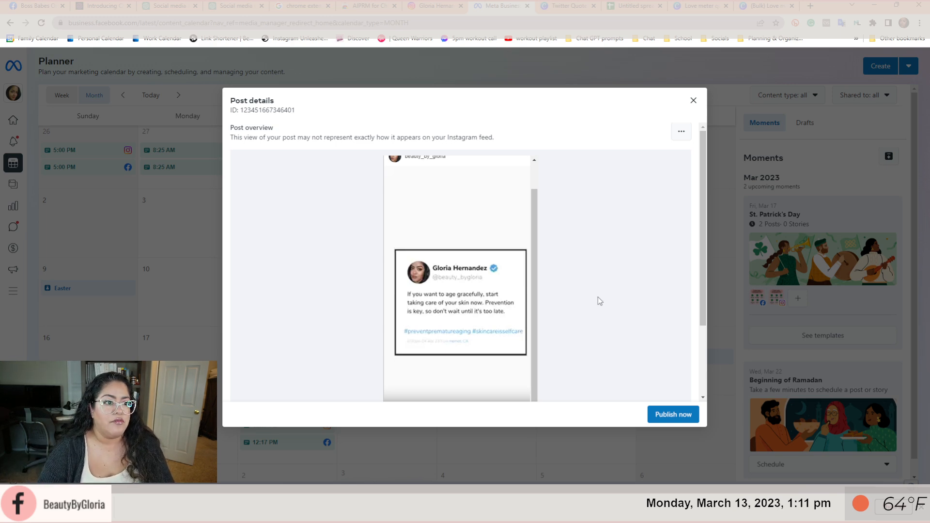
scroll(597, 298, "down", 2)
left_click(394, 320)
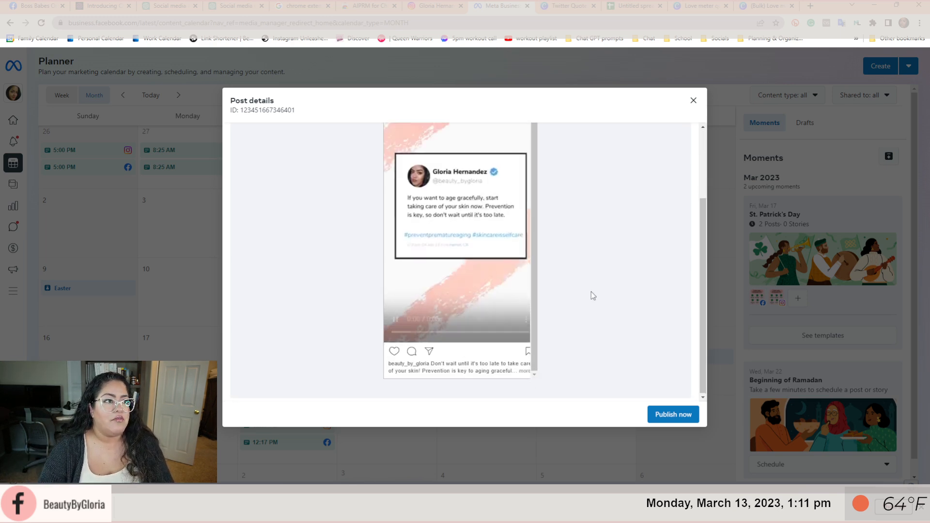
scroll(591, 292, "up", 2)
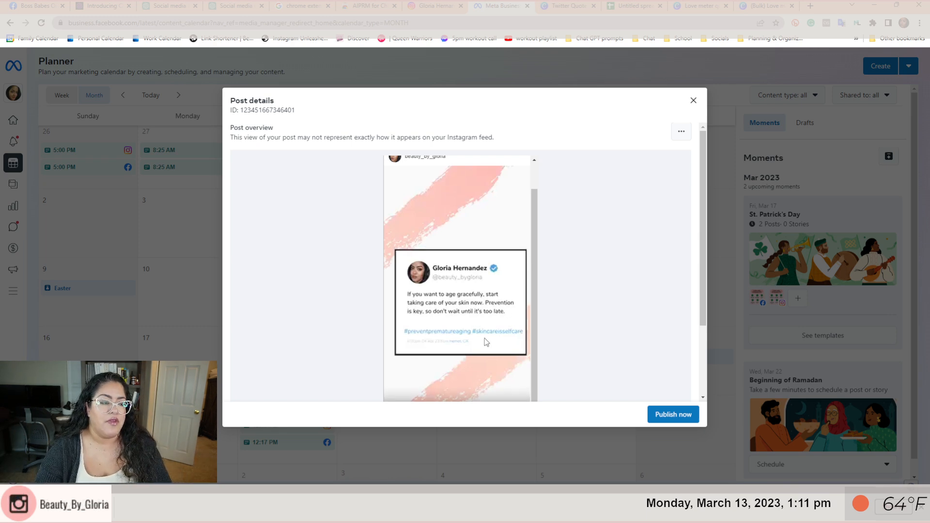
scroll(581, 227, "down", 1)
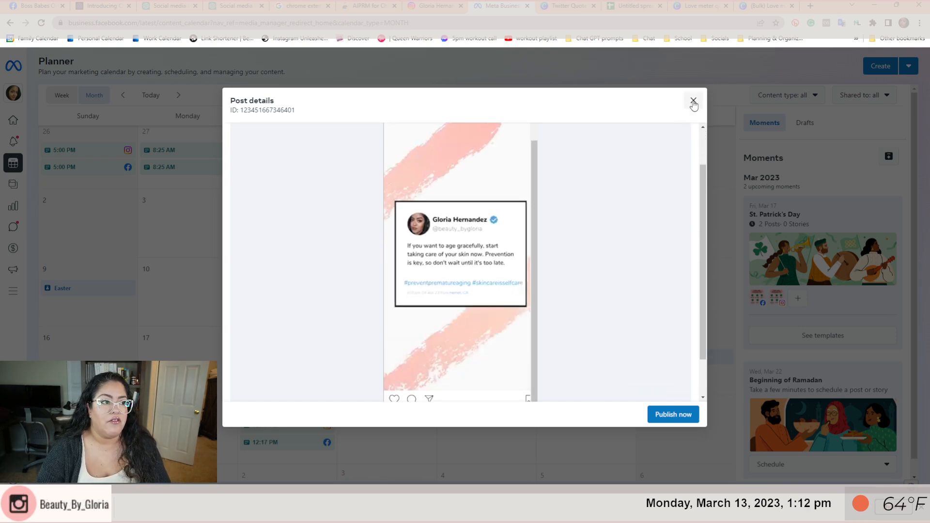
left_click(693, 102)
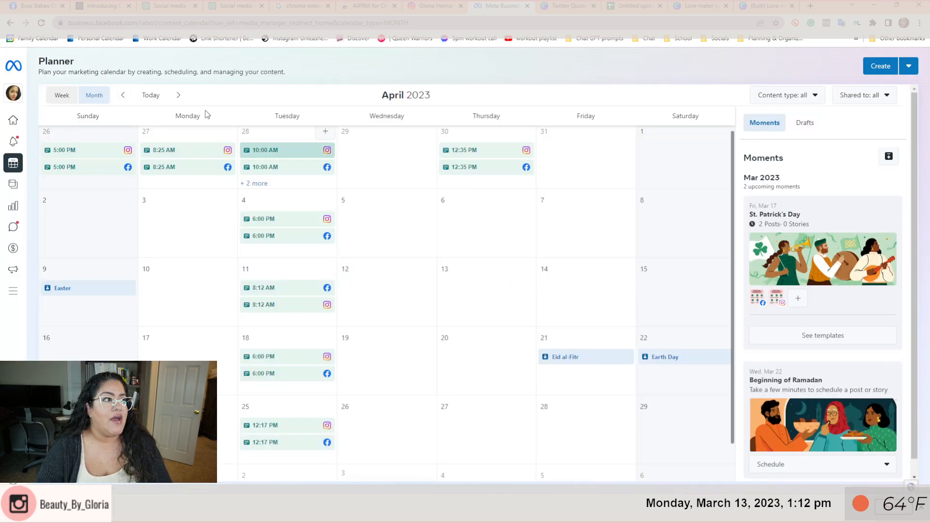
left_click(181, 96)
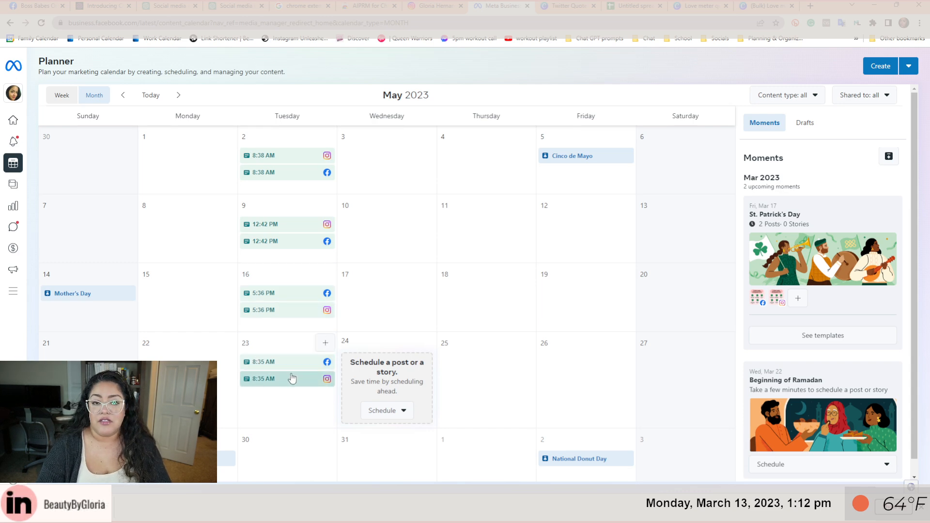
mouse_move(292, 378)
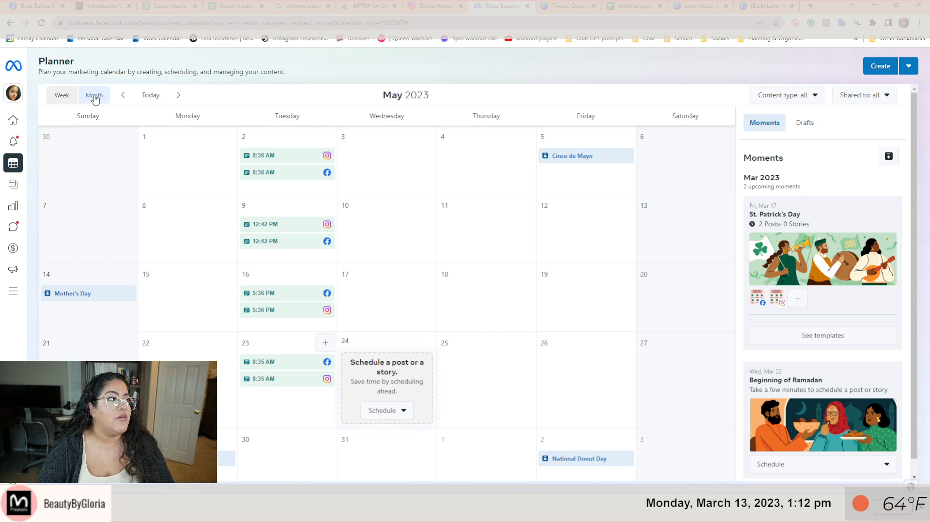
- Show the current week in the Planner's week view and open a new story for Monday, March 13
left_click(65, 96)
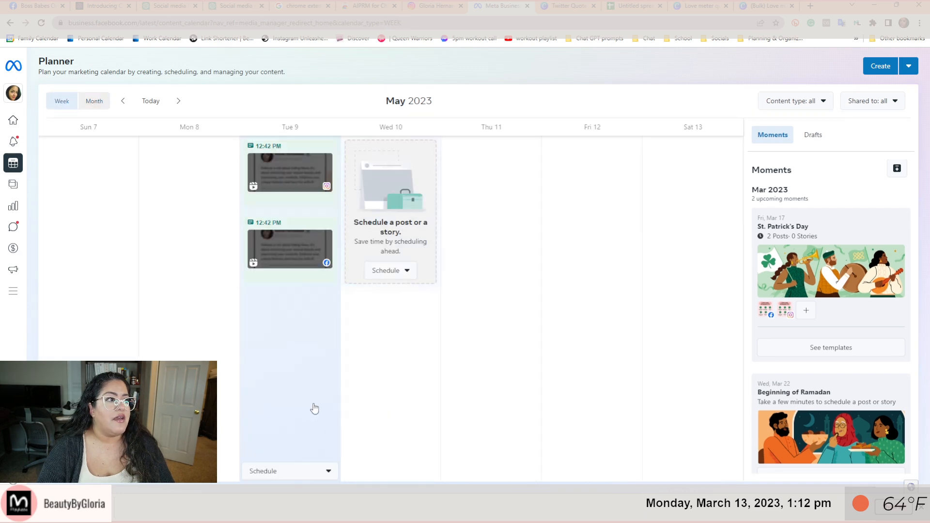
left_click(151, 101)
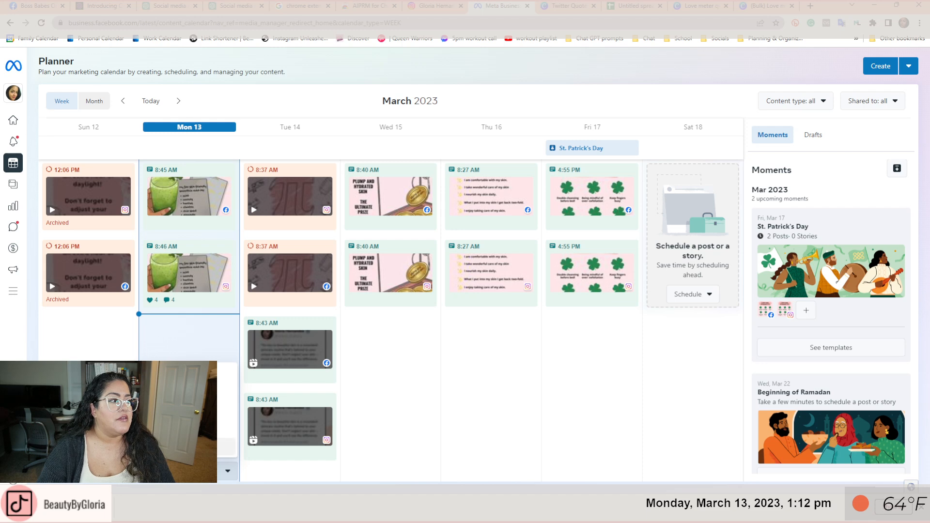
left_click(189, 391)
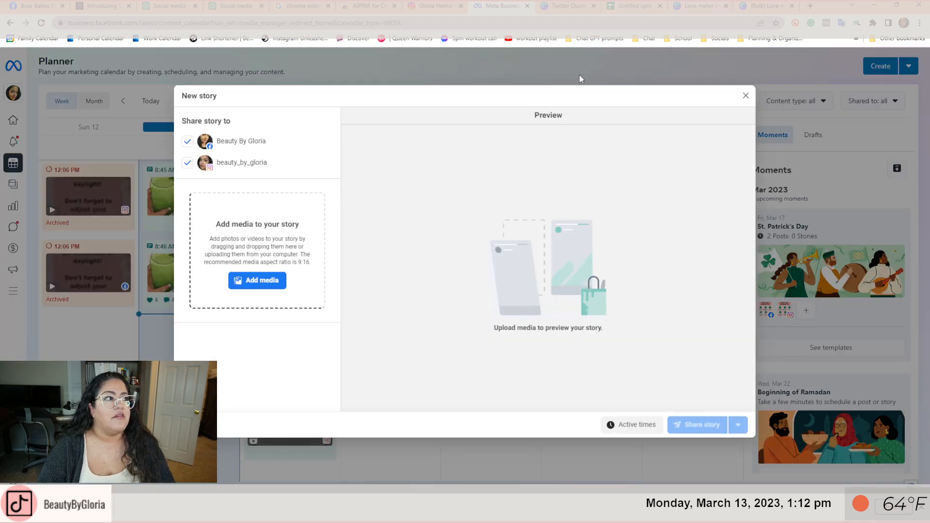
- Switch to the "(Bulk) Love meter quote for IG Story" design in Canva and move page 1's quote down to the brush stroke's centre
left_click(711, 6)
left_click(750, 7)
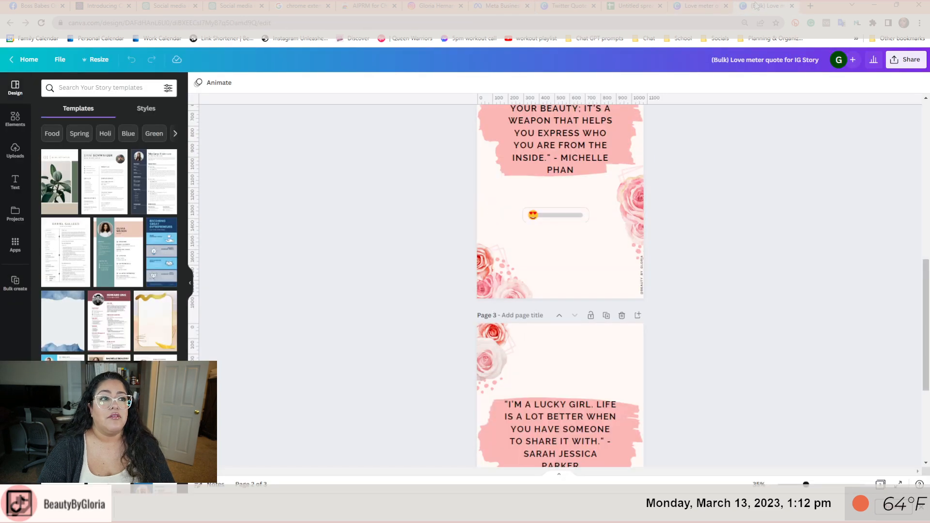
scroll(577, 288, "up", 10)
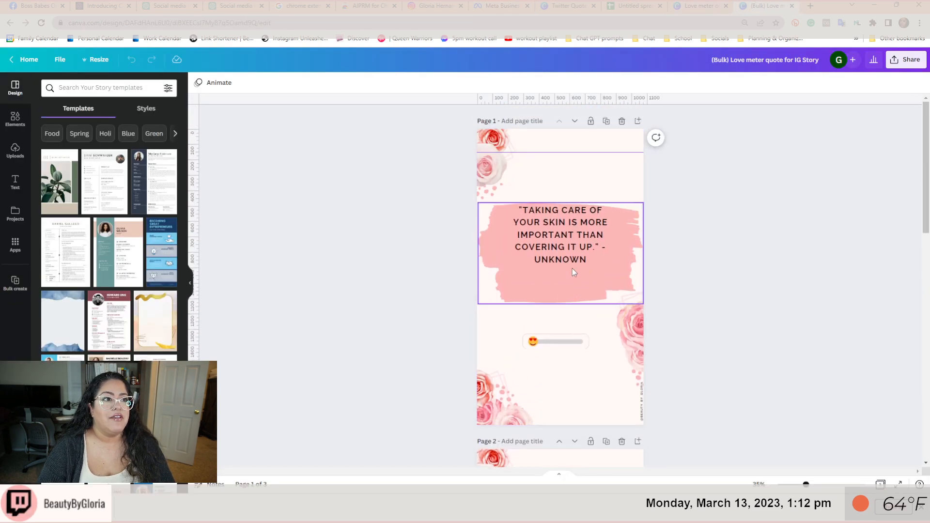
left_click_drag(566, 237, 567, 249)
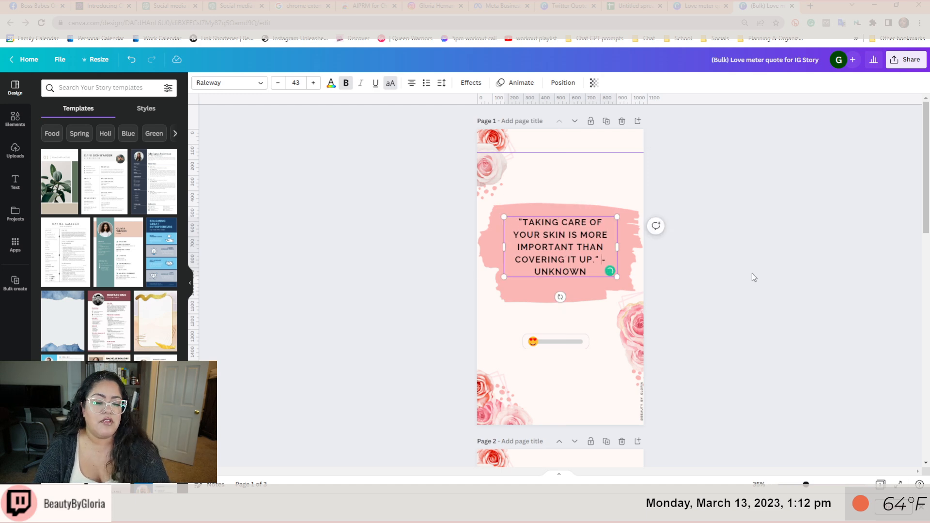
- Put the "- Unknown" attribution on its own line in page 1's quote and delete the emoji slider below the brush stroke
key("Return")
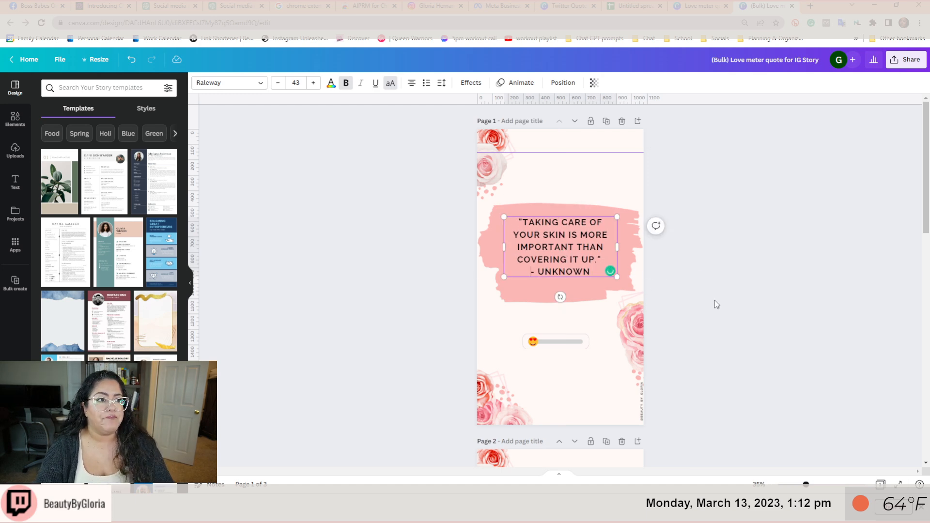
left_click(520, 322)
left_click(557, 344)
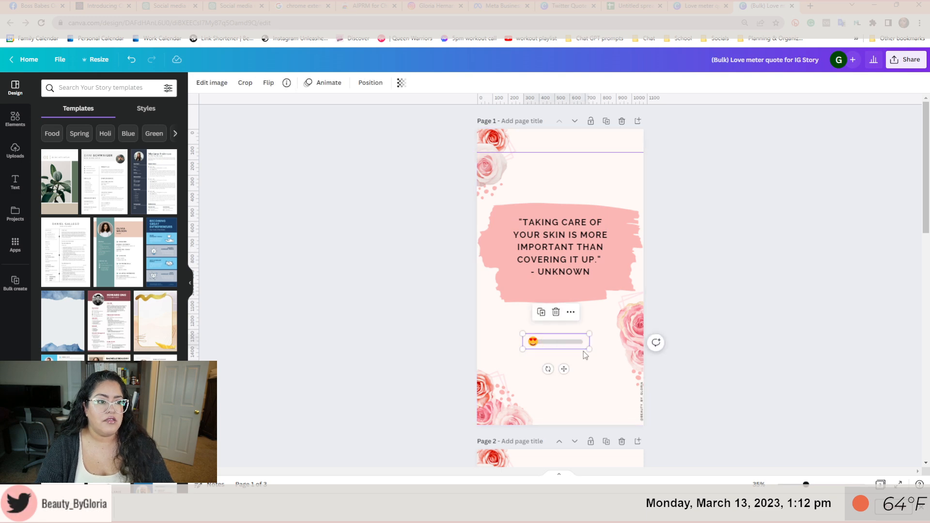
key("Delete")
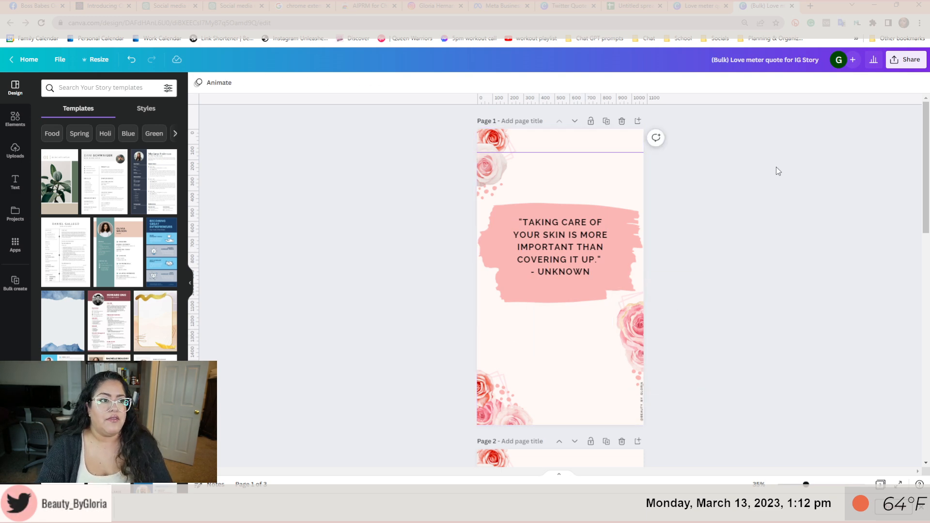
- Download only page 1 of the design as a PNG
left_click(892, 61)
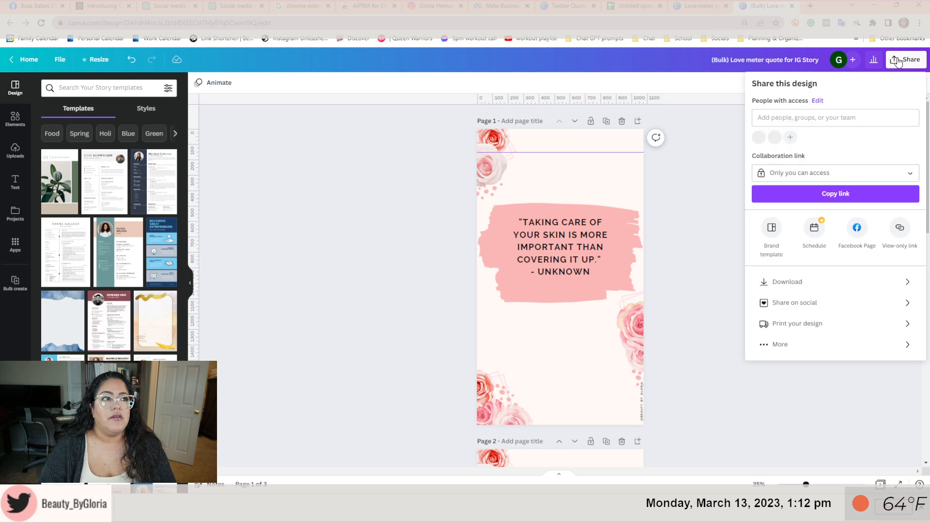
left_click(891, 284)
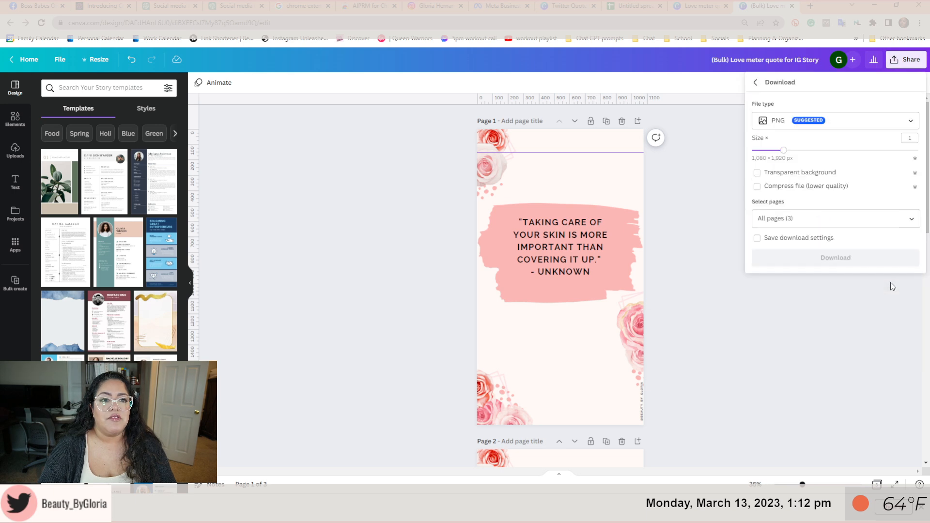
left_click(907, 224)
left_click(902, 244)
left_click(903, 266)
left_click(869, 358)
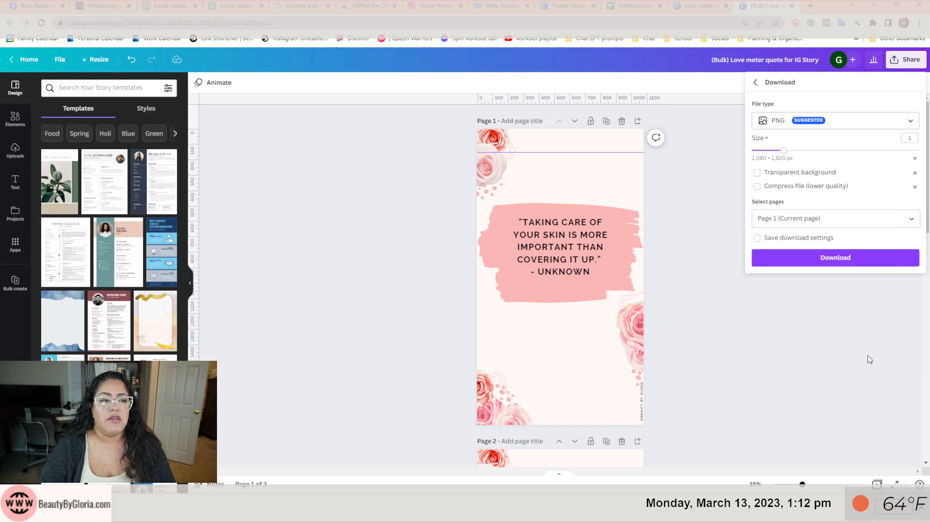
left_click(840, 257)
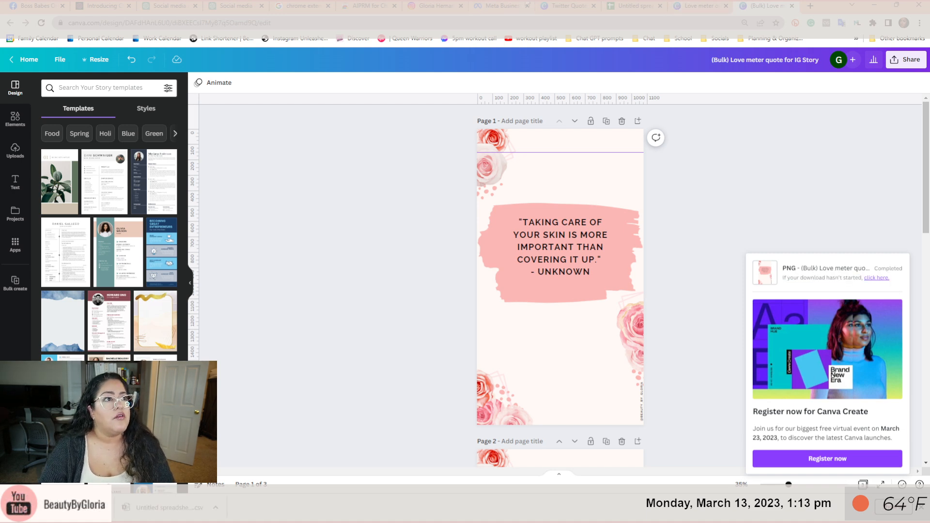
- Switch to the Meta Business Suite Planner, add the downloaded quote image to the new story and show its Instagram preview
left_click(502, 5)
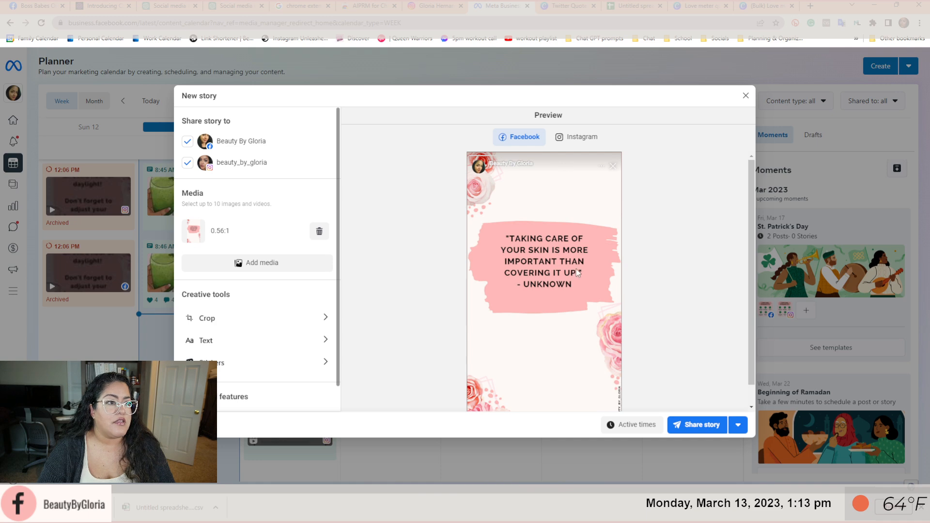
left_click(583, 141)
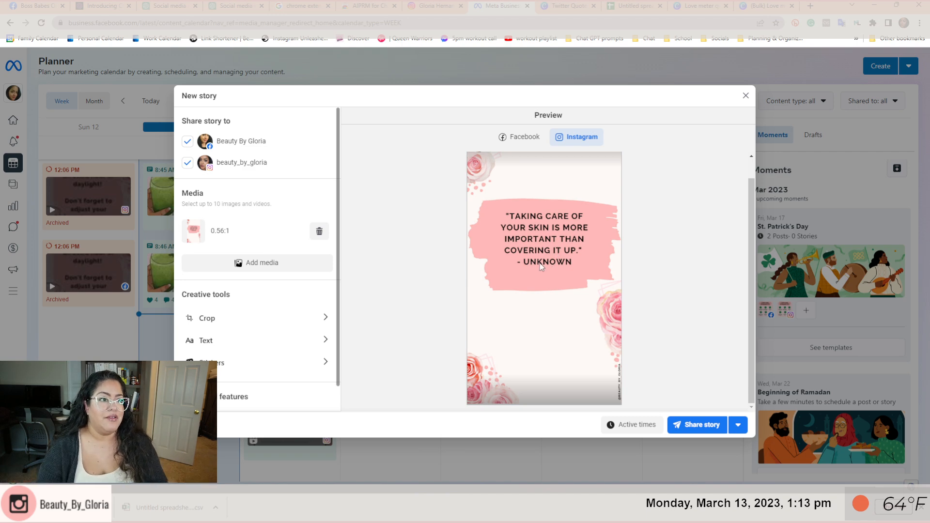
- Examine the stickers and the swipe up link options available for the new story
scroll(265, 353, "down", 1)
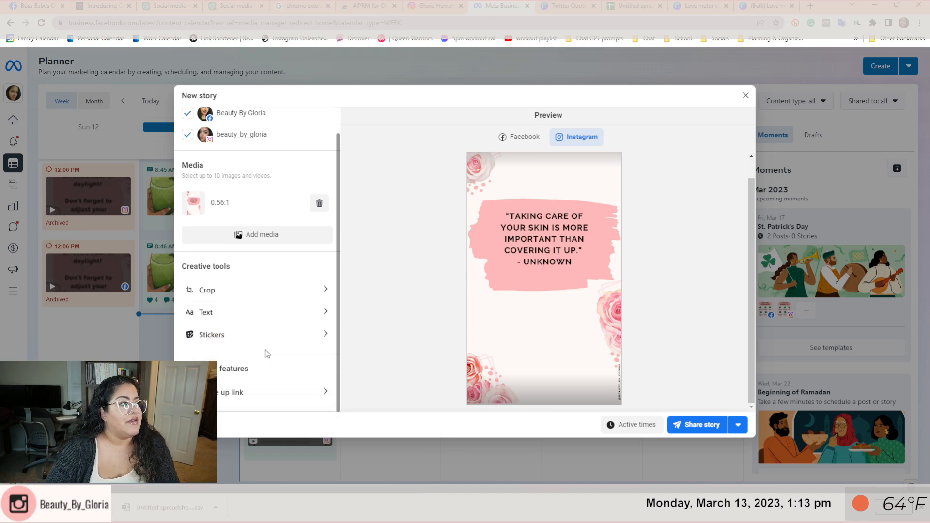
left_click(282, 335)
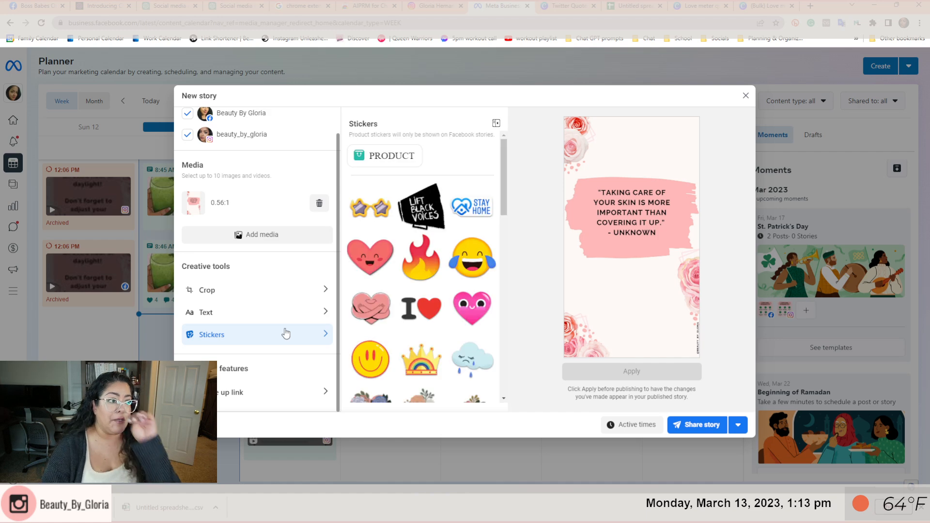
left_click_drag(497, 161, 523, 140)
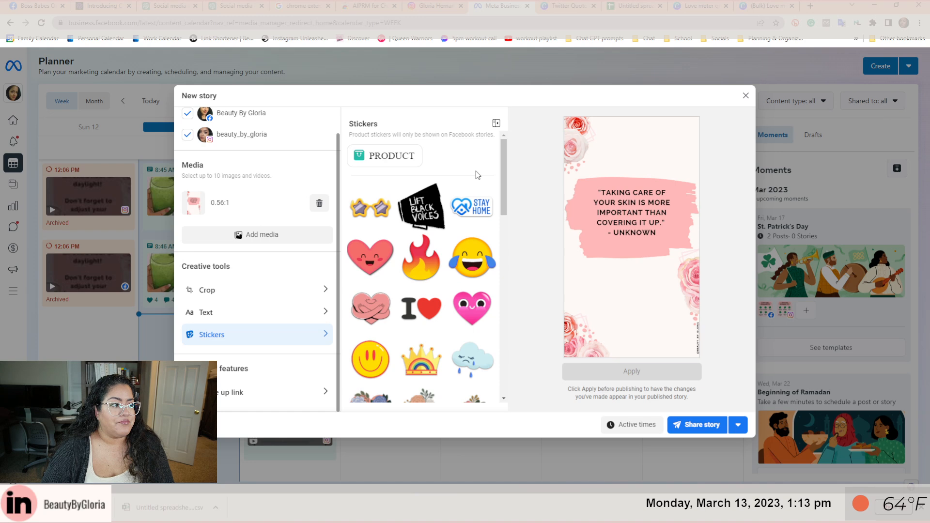
left_click(311, 393)
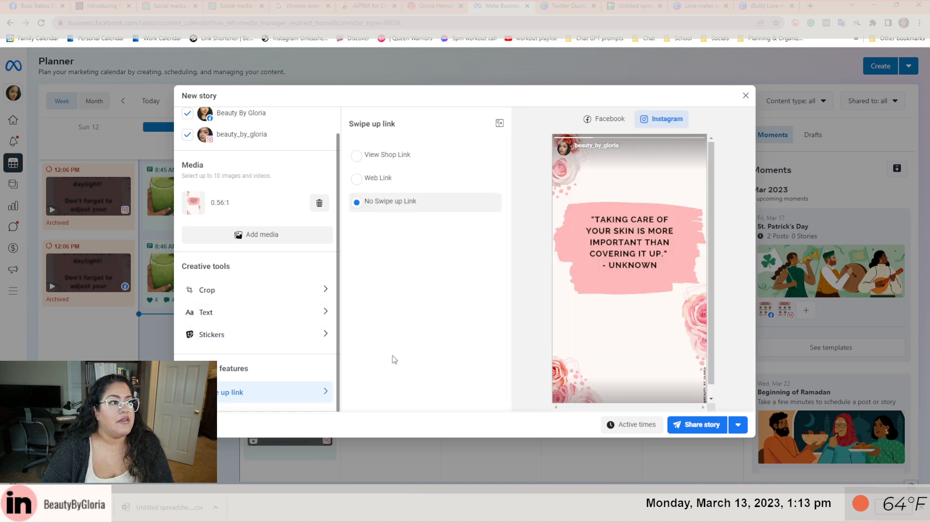
left_click(298, 340)
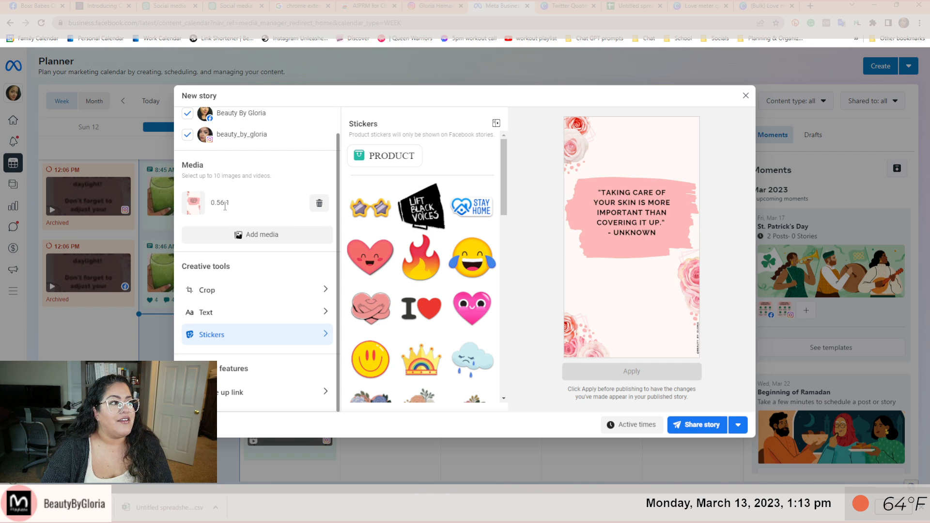
scroll(298, 192, "up", 1)
scroll(339, 145, "down", 1)
scroll(339, 145, "up", 1)
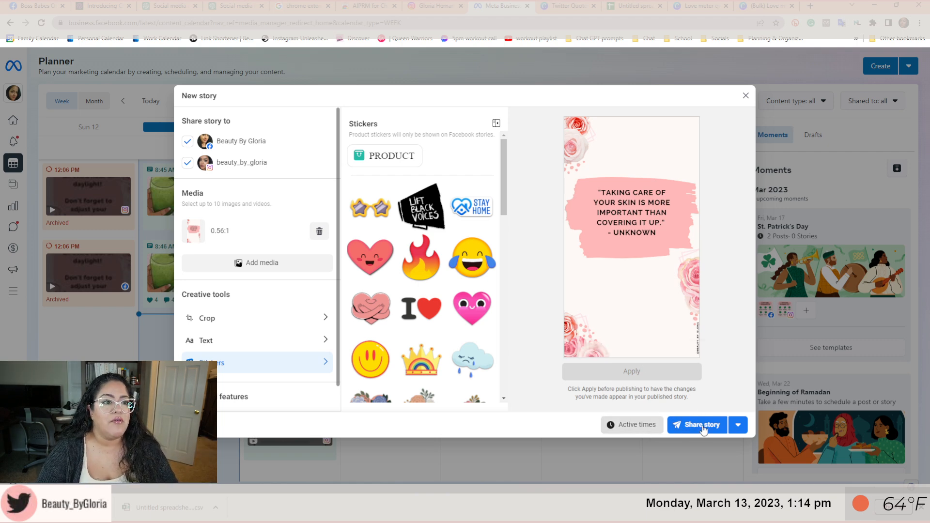
- Choose to schedule the story and set its Facebook publishing time to the suggested March 13 at 4:00 PM
left_click(737, 425)
left_click(731, 452)
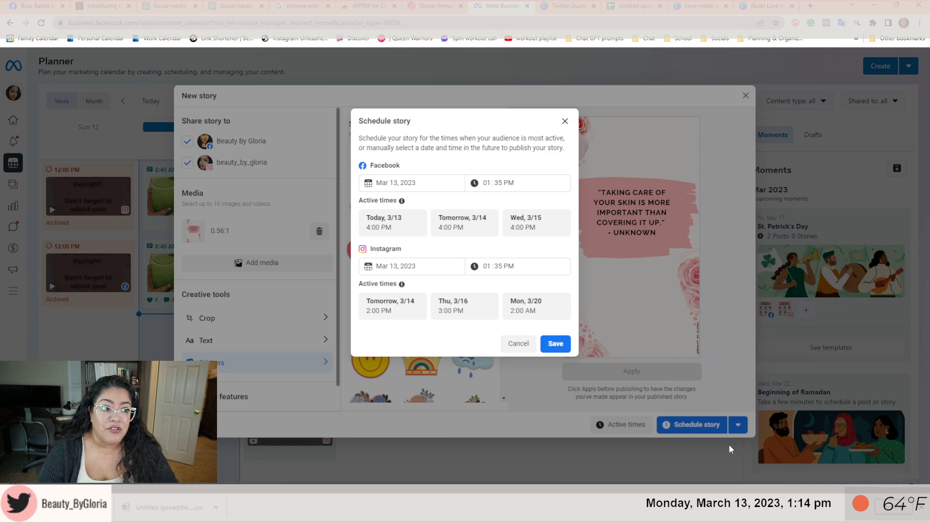
left_click(388, 226)
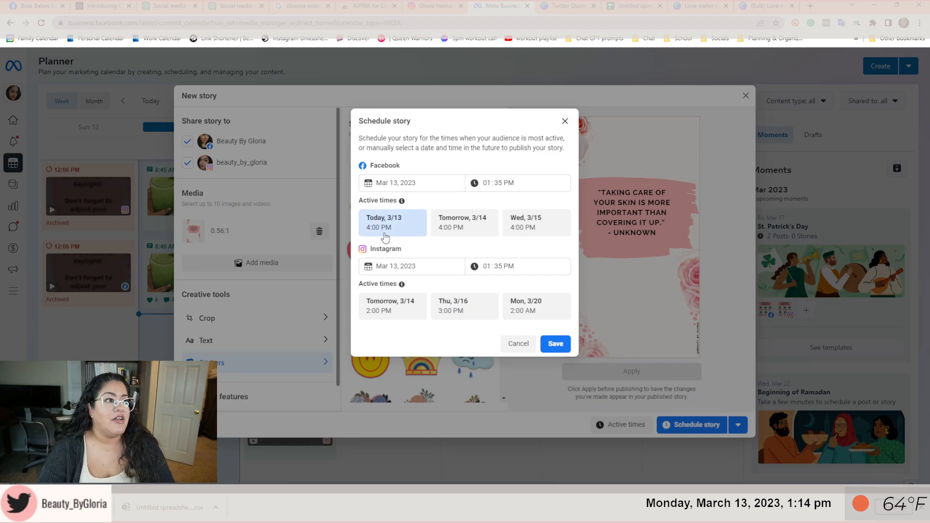
left_click(380, 230)
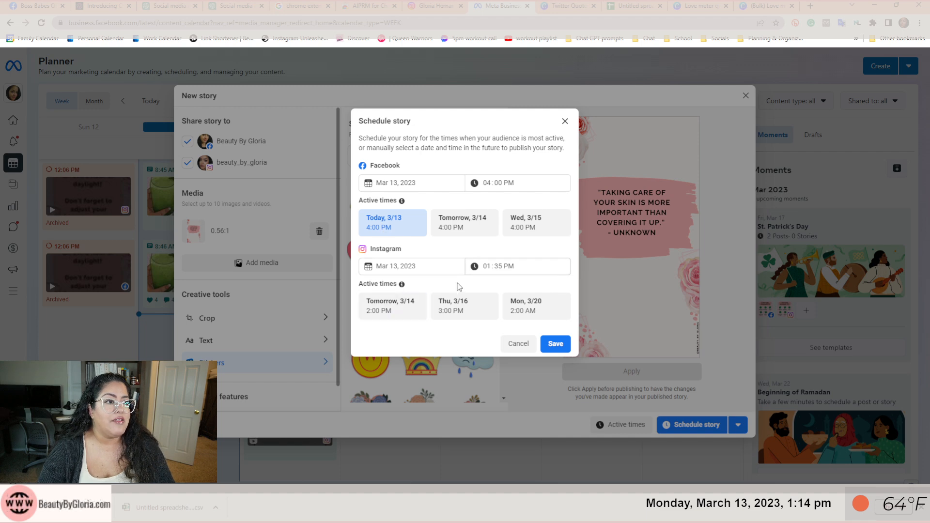
- Set the story's Instagram publishing time to March 13, 2023 at 2:00 PM and schedule the story
left_click(403, 312)
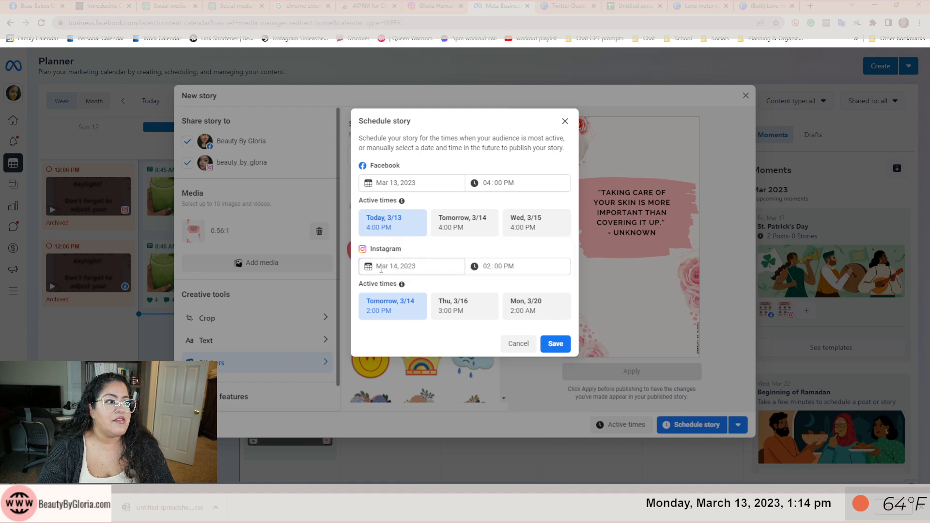
left_click(381, 268)
left_click(390, 346)
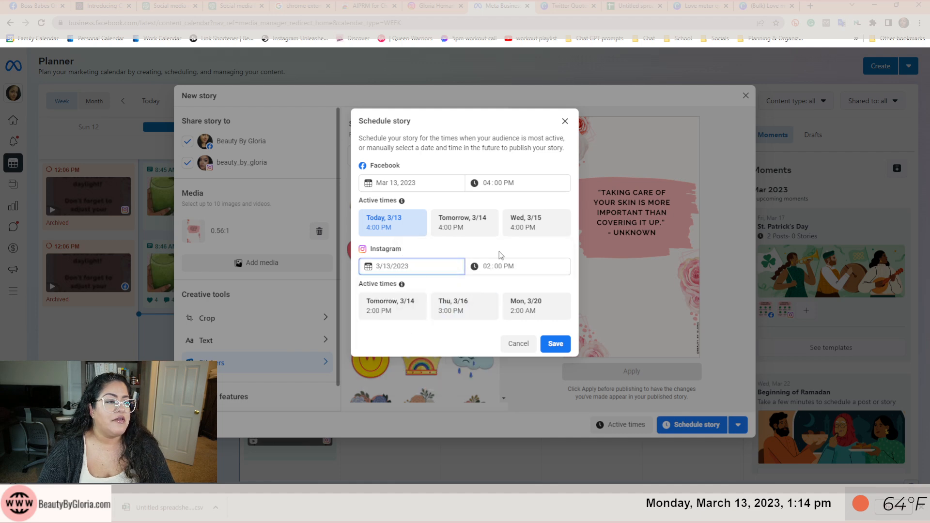
left_click(555, 344)
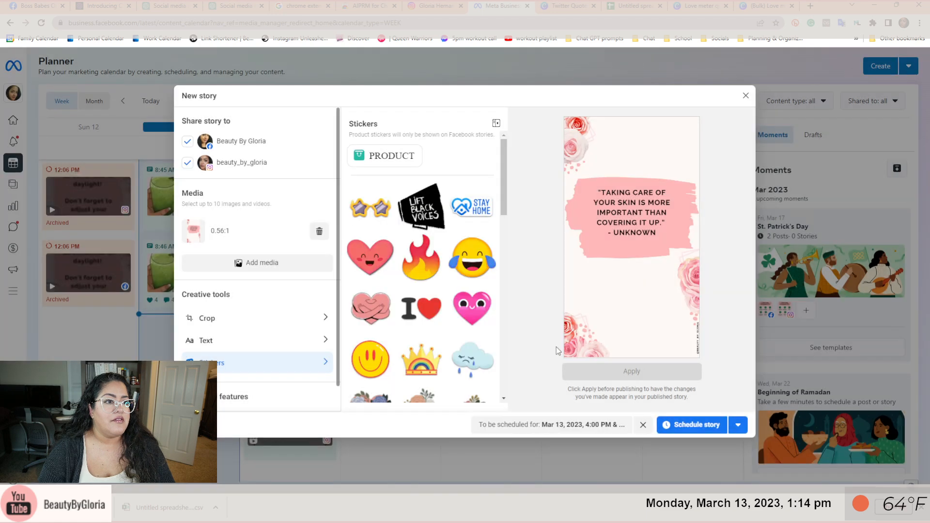
left_click(696, 426)
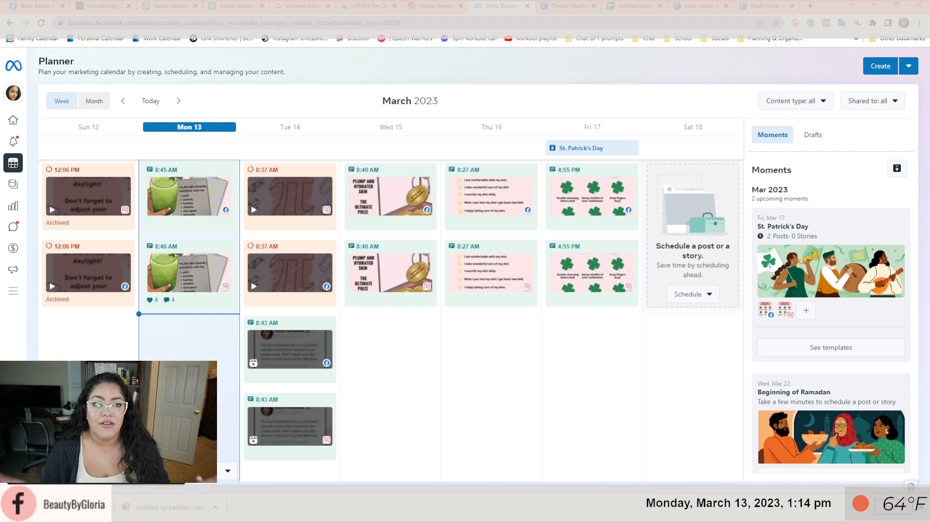
- Switch to the AIPRM prompt library in ChatGPT and clear the "quote" search so all public prompts are listed
left_click(91, 5)
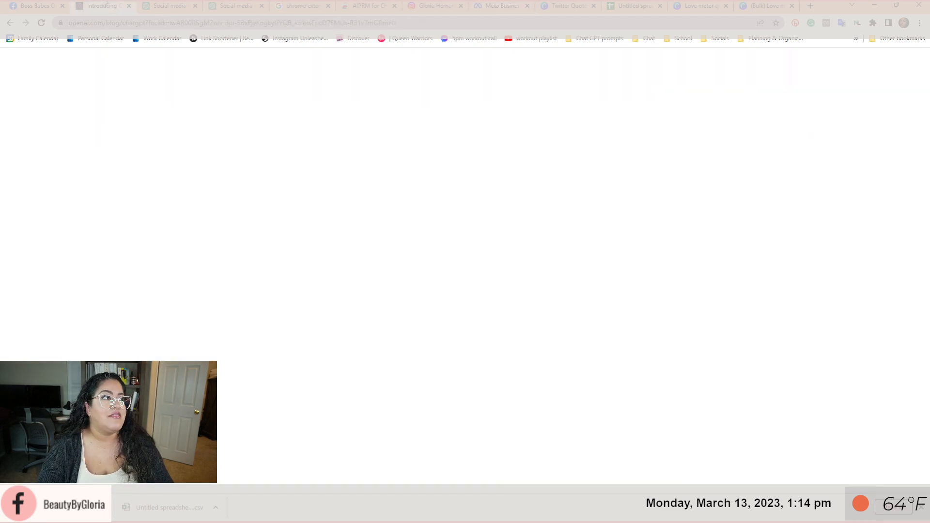
left_click(171, 5)
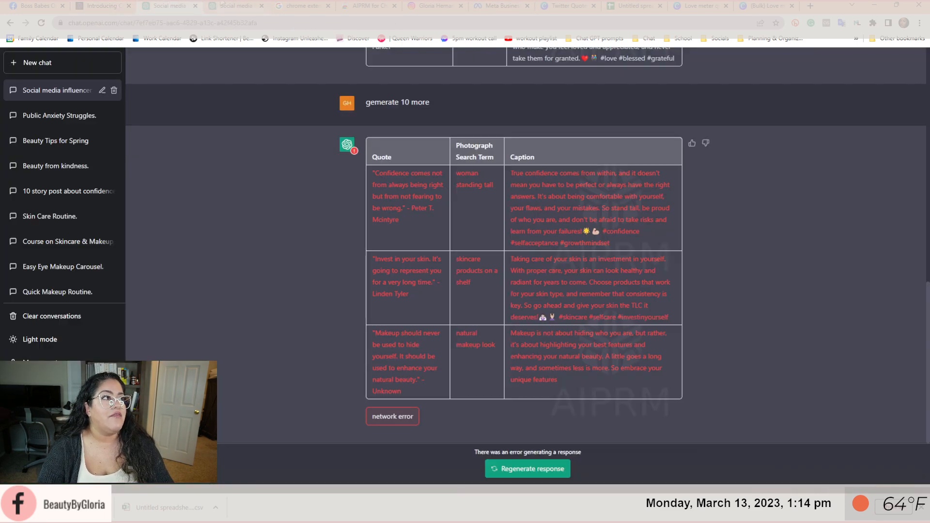
left_click(226, 5)
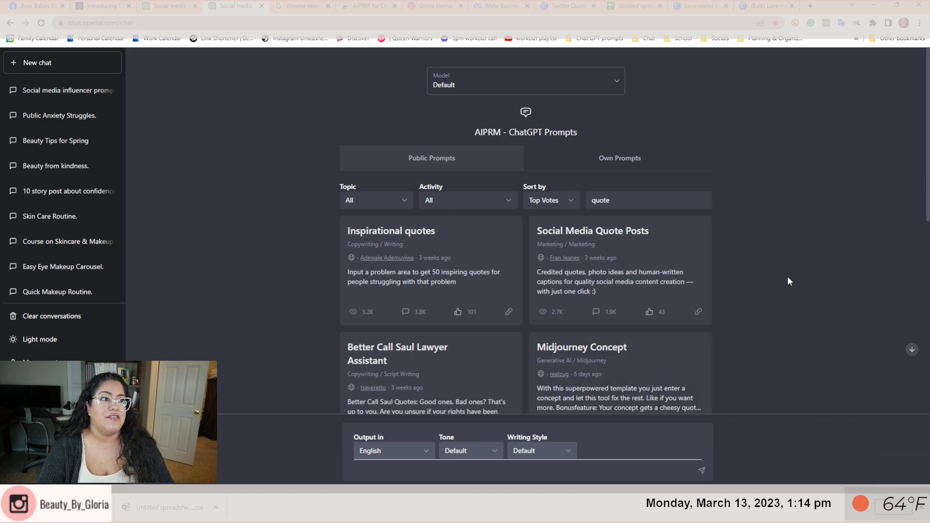
key("BackSpace")
key("BackSpace")
key("BackSpace")
key("BackSpace")
key("BackSpace")
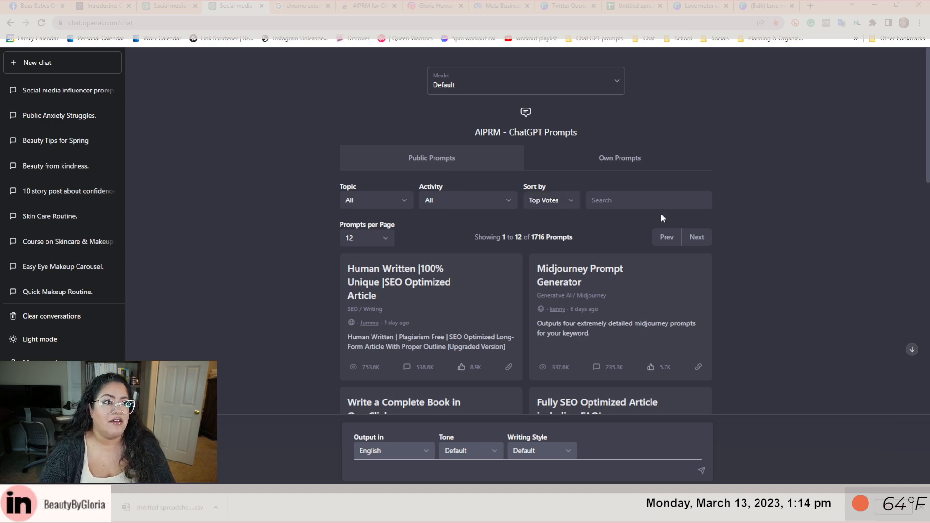
- Run the Buyer Persona Legend prompt with the input "skincare and makeup, hemet, ca"
scroll(770, 326, "down", 7)
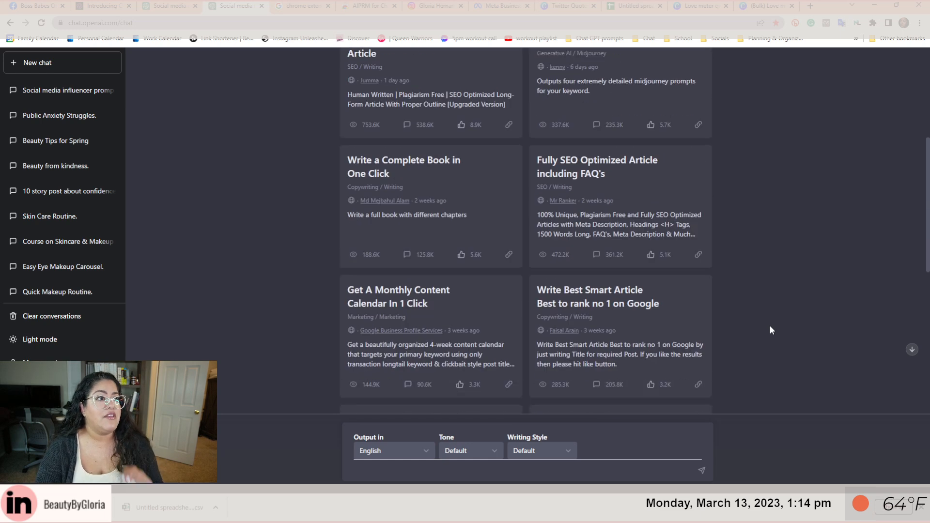
scroll(770, 329, "down", 4)
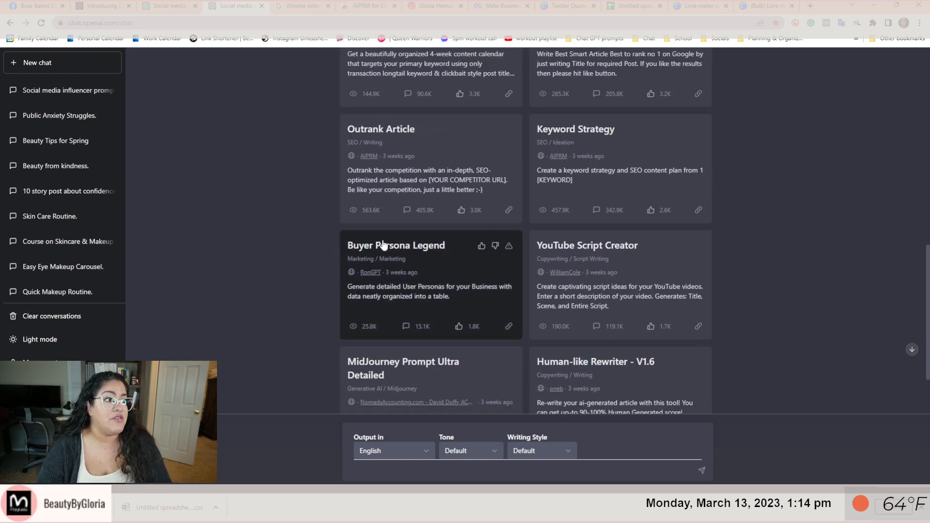
left_click(384, 243)
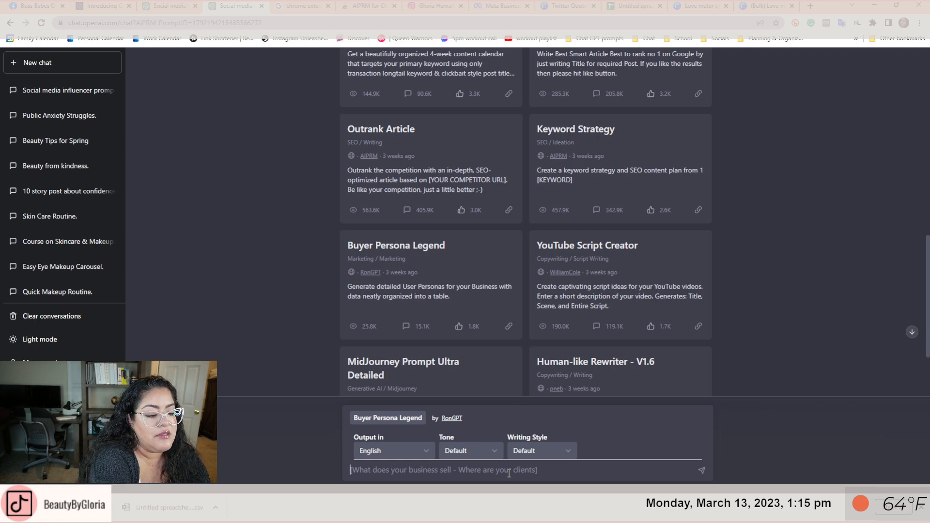
type("ski")
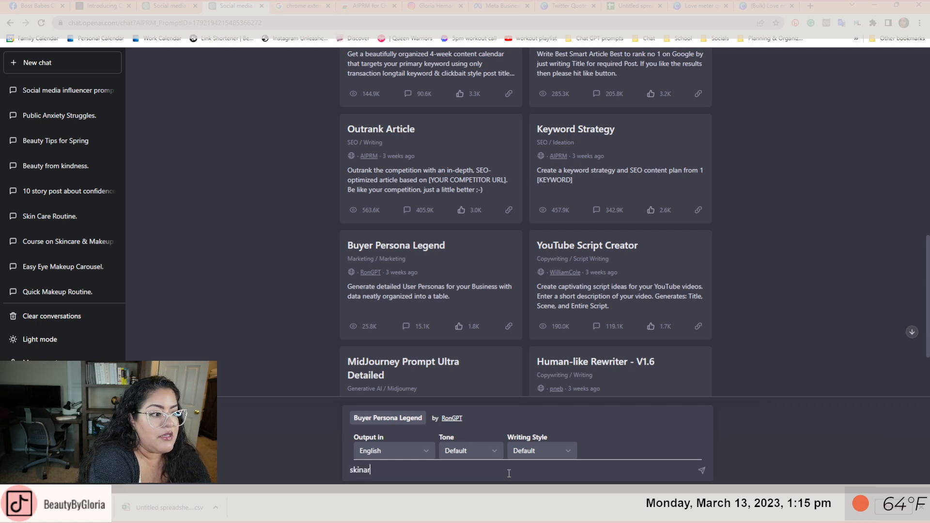
type("ncare and makeup, hemet, ca")
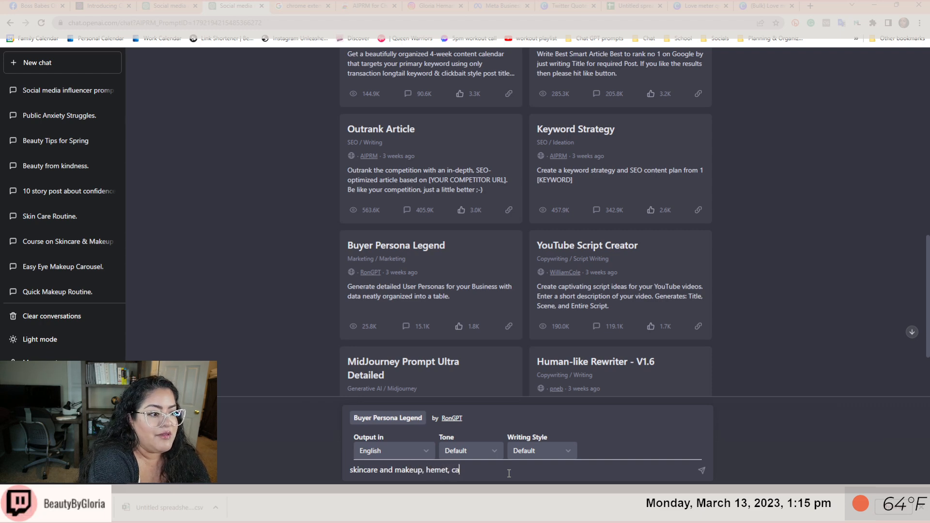
key("Return")
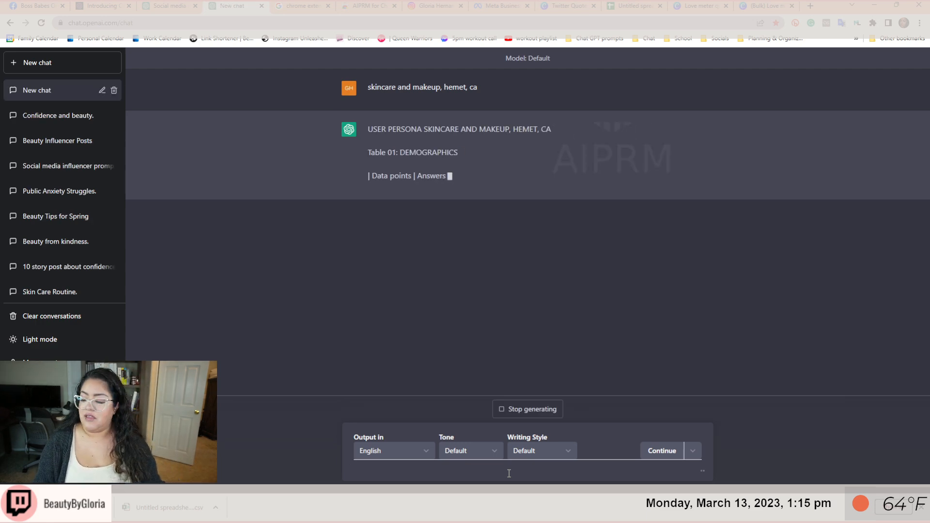